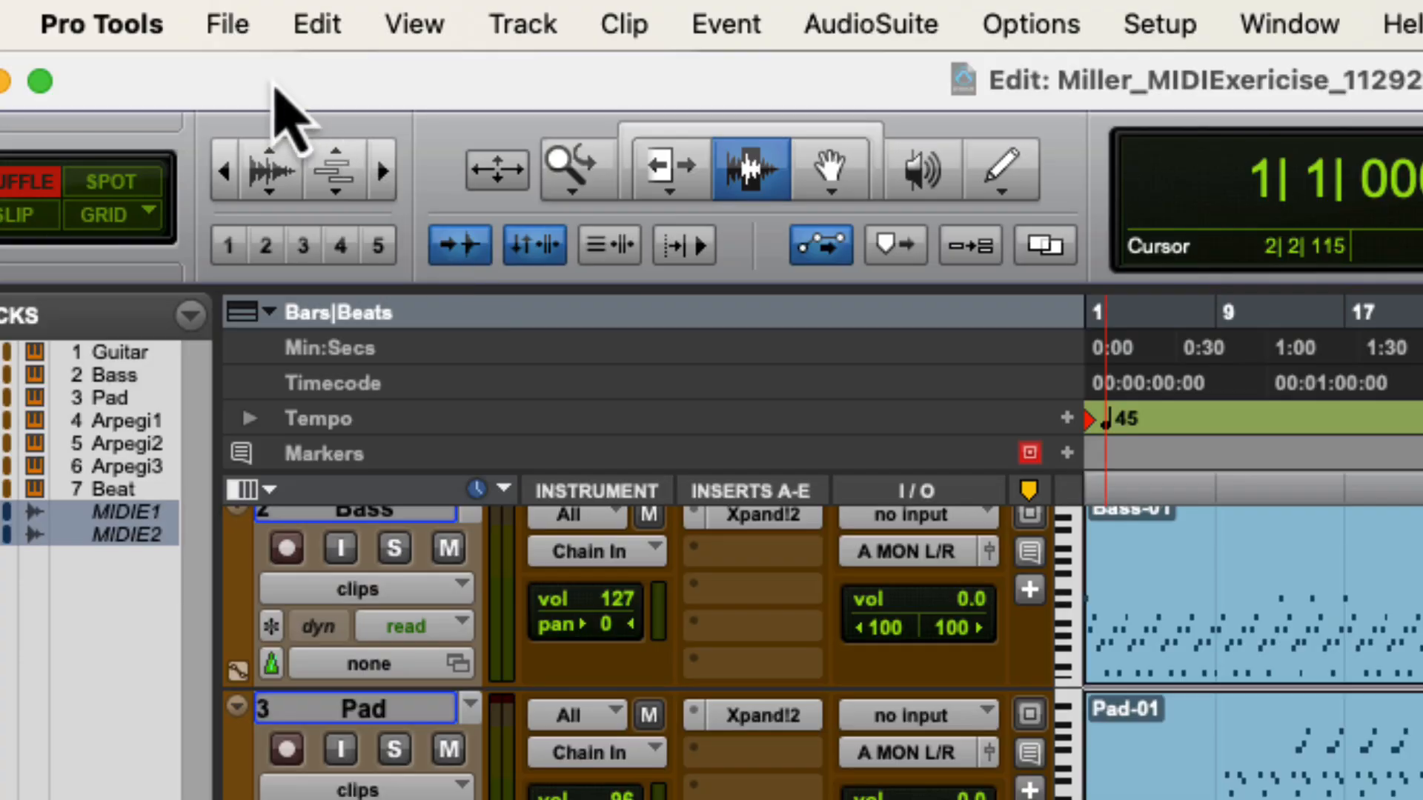
- Import both PT101 Exercise 6 (Canon) MIDI files into the Clip List instead of new tracks
click(50, 20)
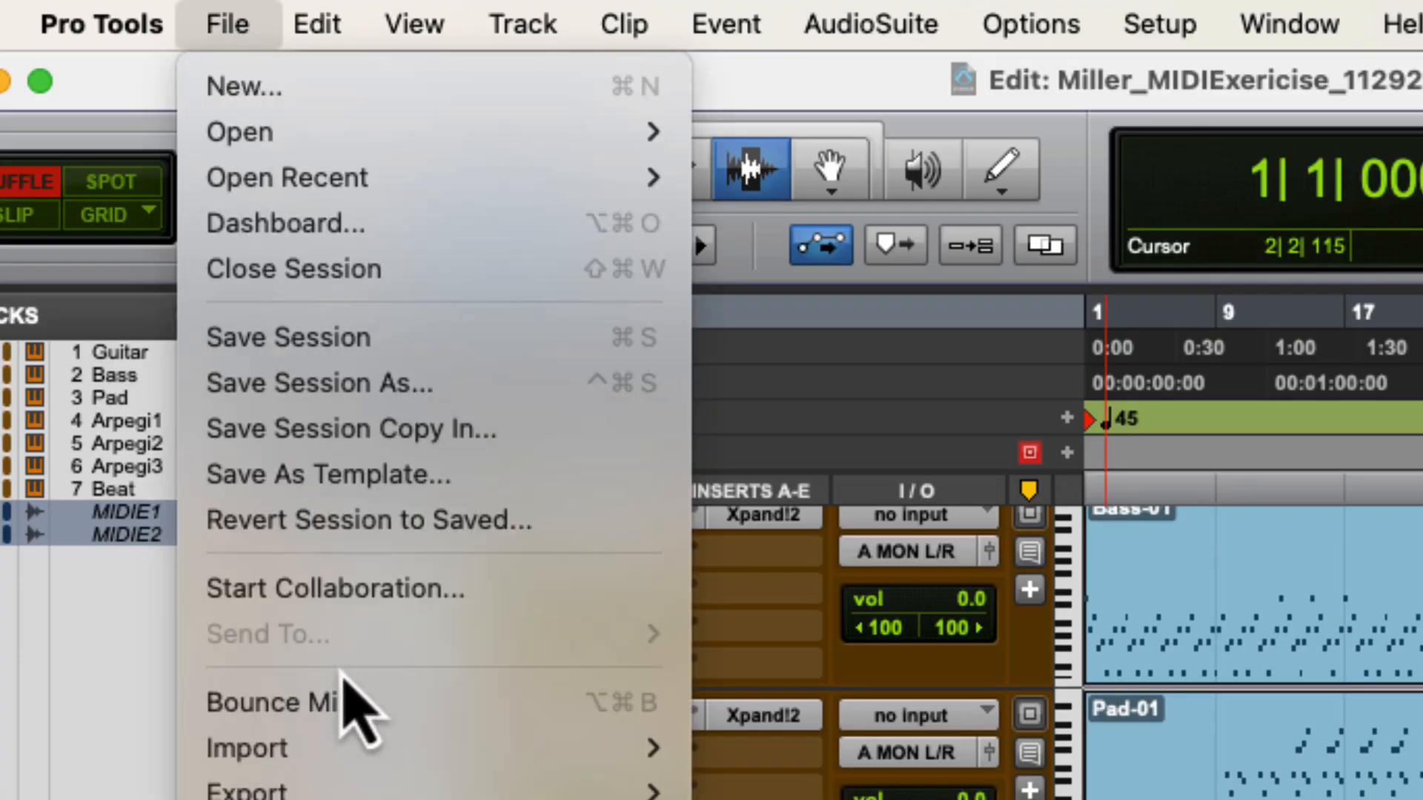
mouse_move(341, 745)
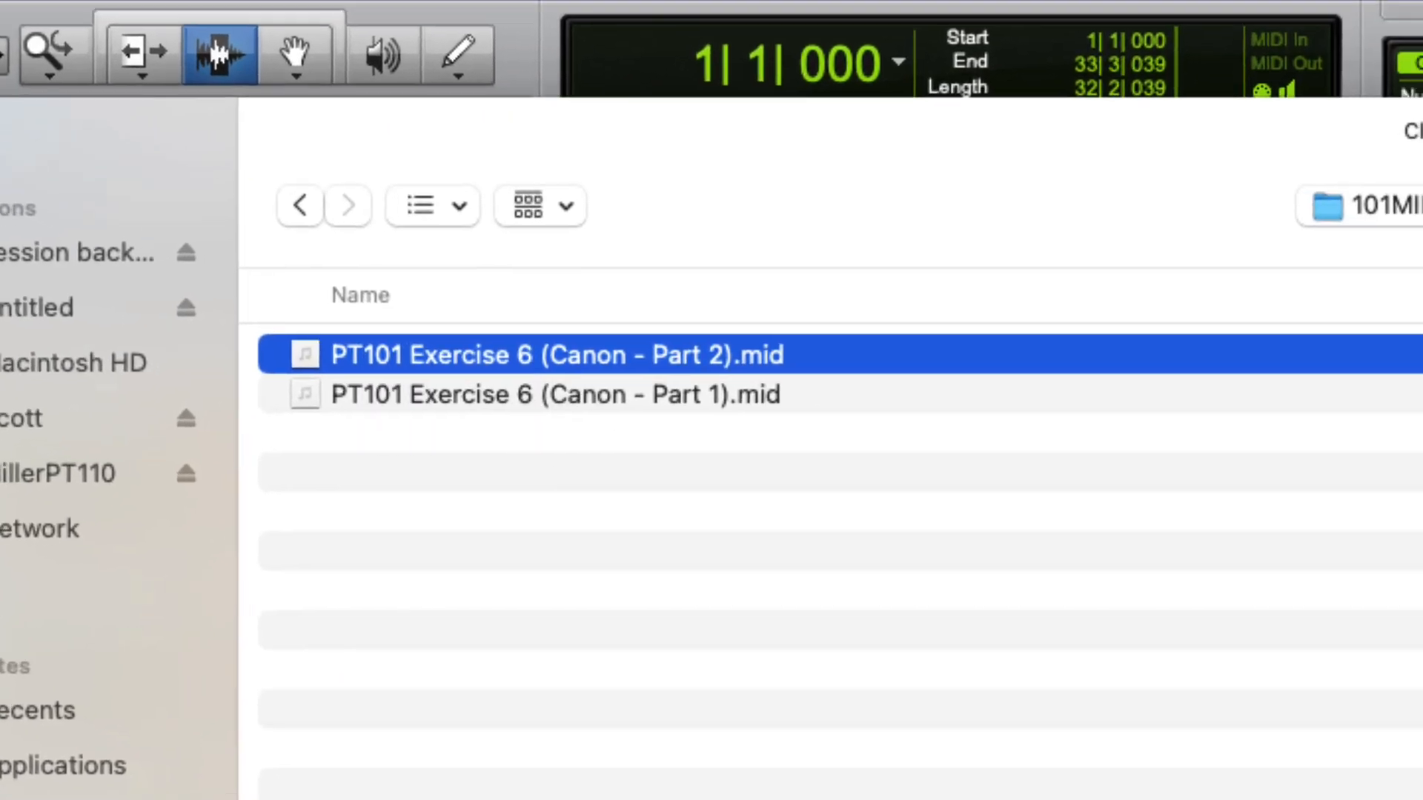
click(1192, 303)
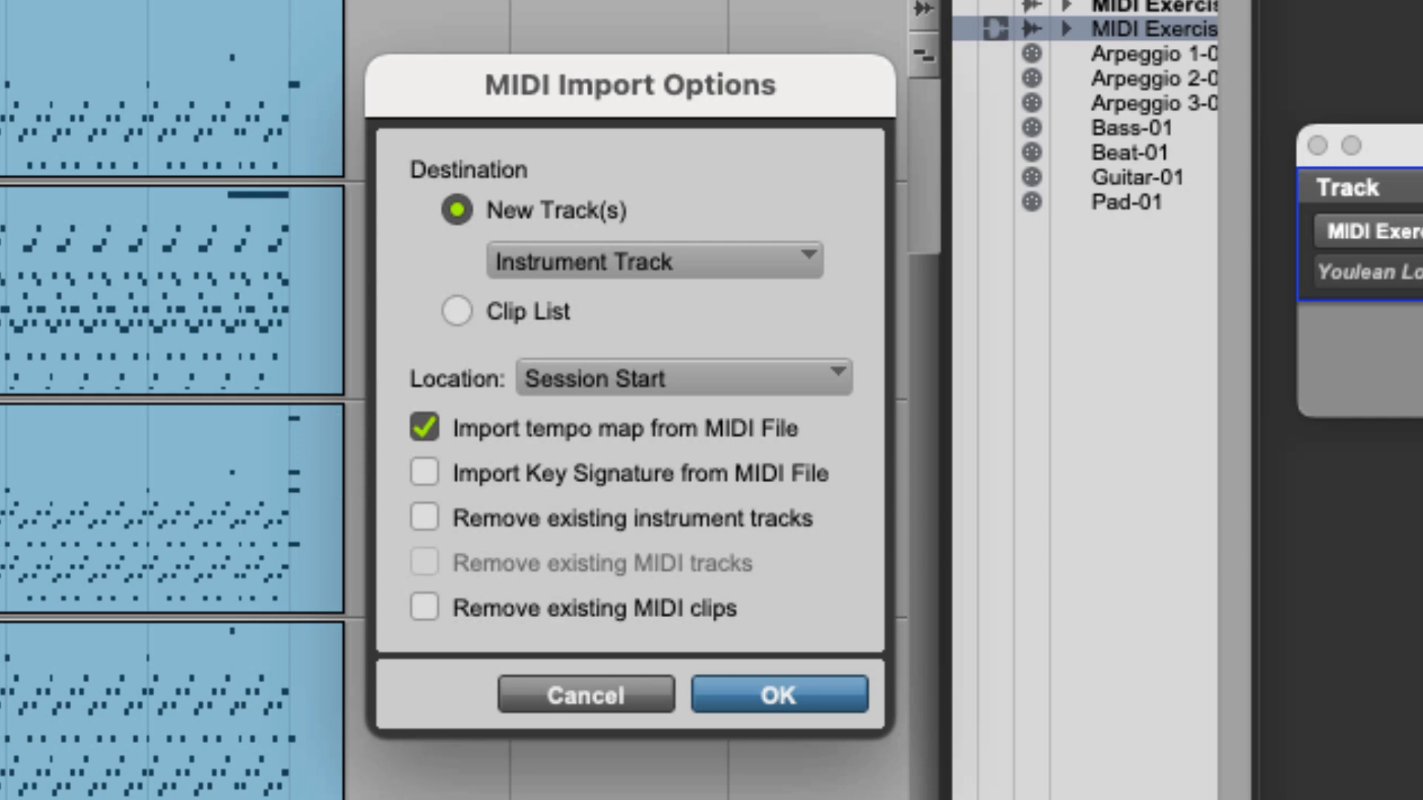
click(457, 312)
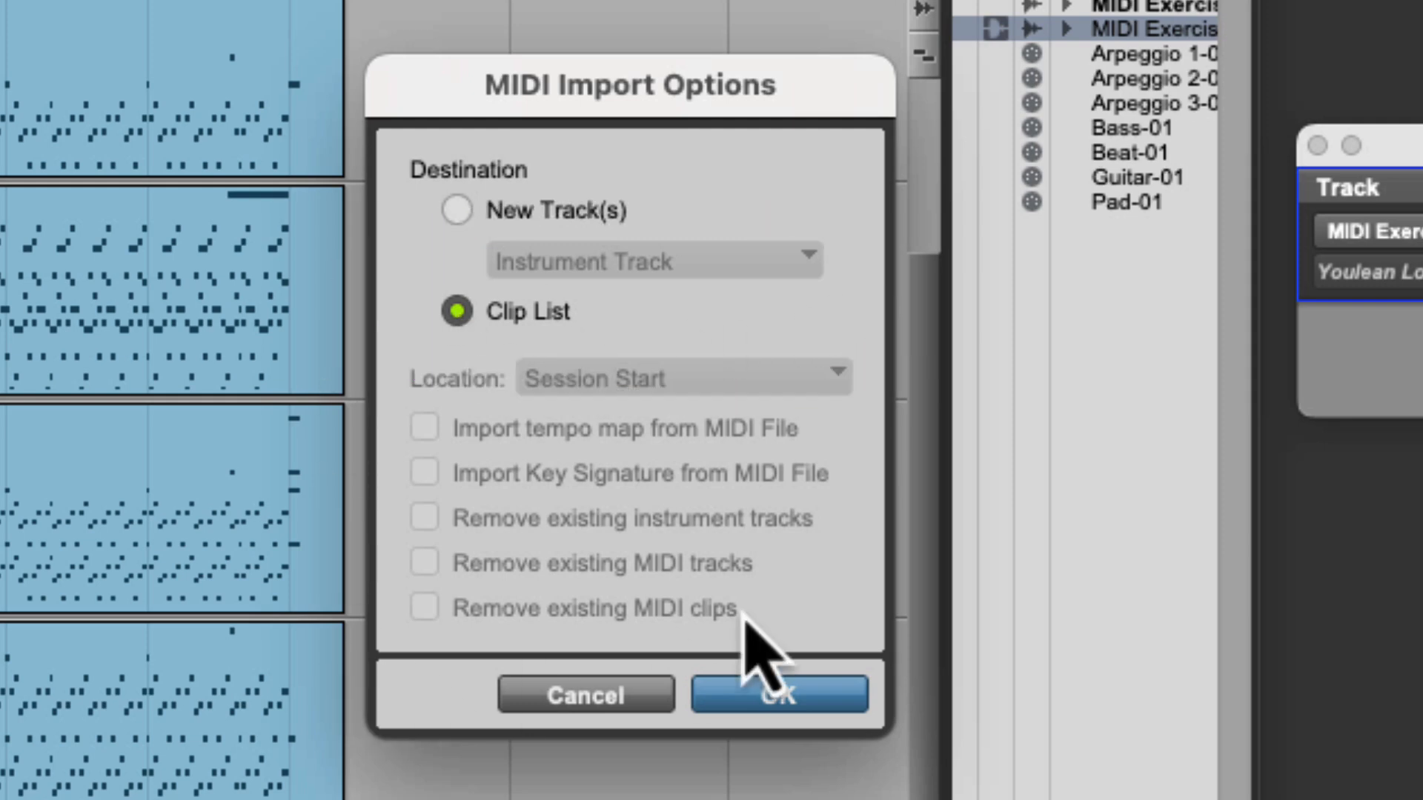
click(778, 695)
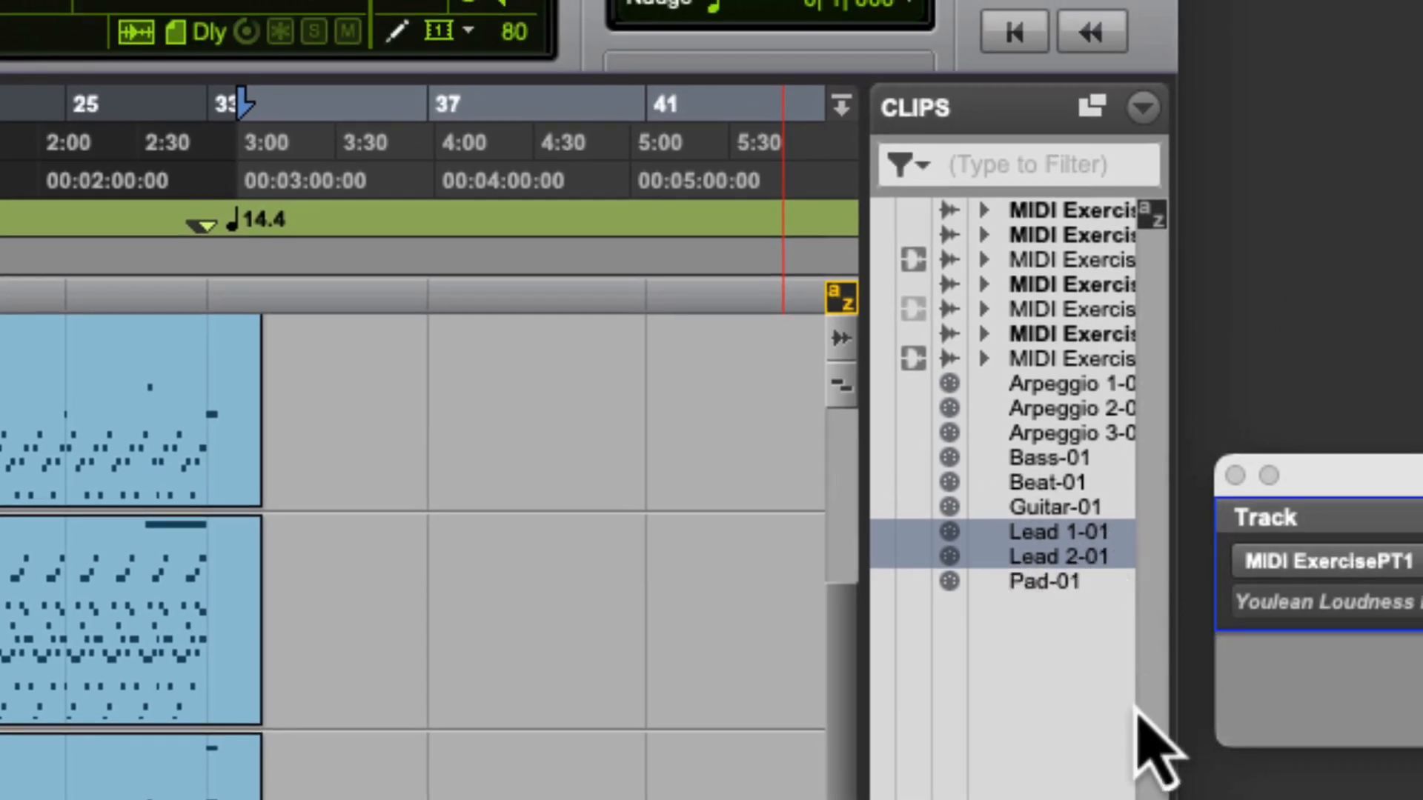
- Start a new-tracks setup for 2 MIDI Tracks
mouse_move(1173, 737)
mouse_down()
mouse_move(1375, 730)
mouse_move(1172, 735)
mouse_up()
drag(866, 740, 695, 741)
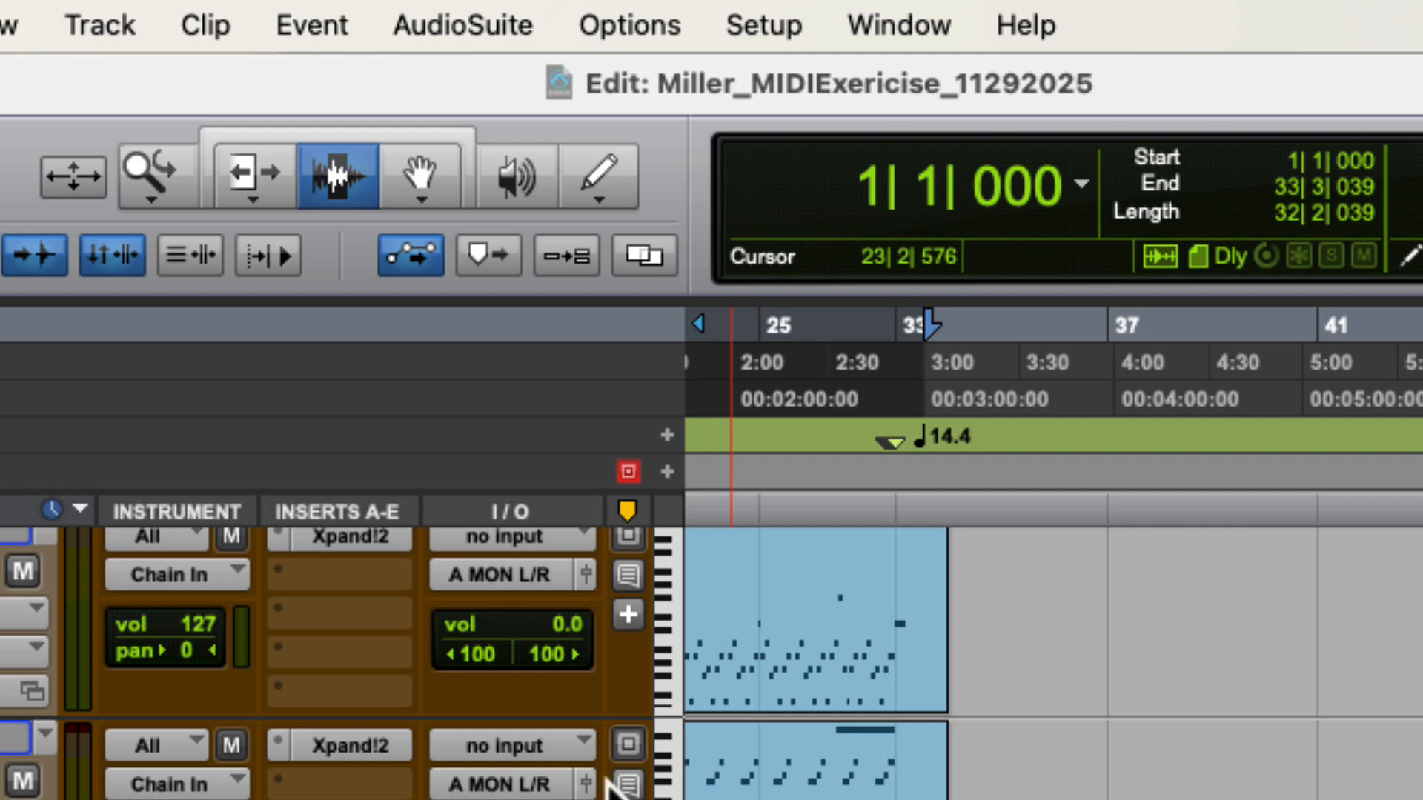
click(91, 37)
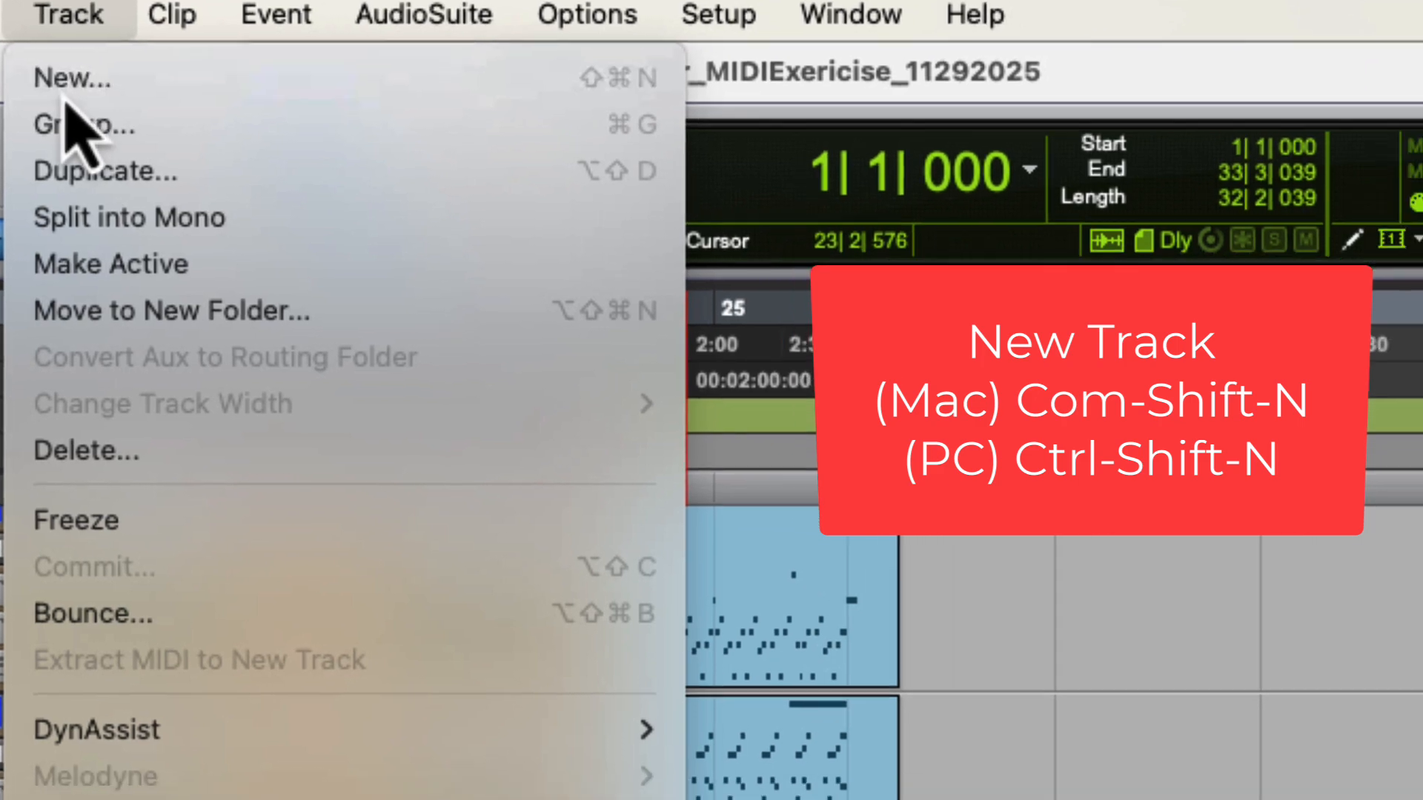
click(96, 102)
text(2)
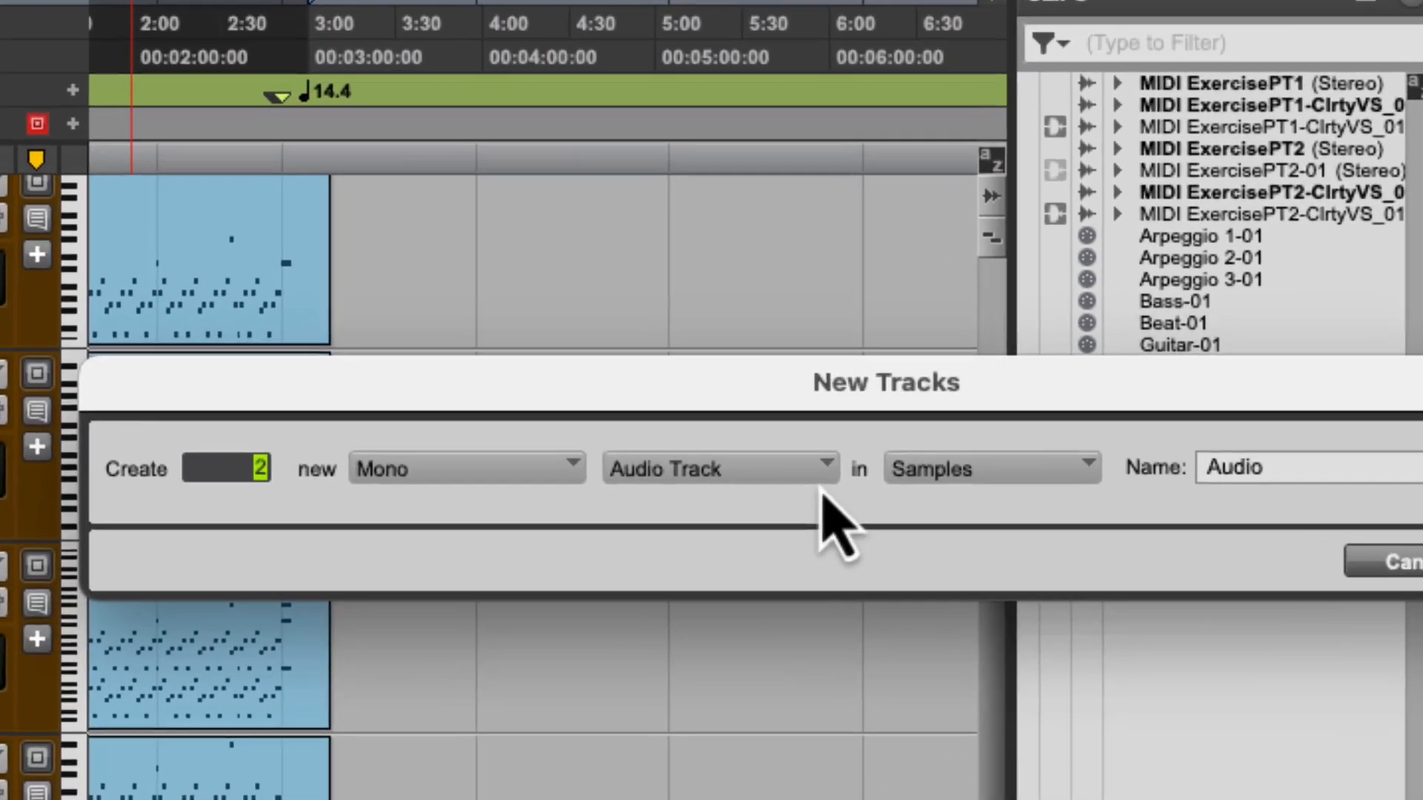
click(730, 500)
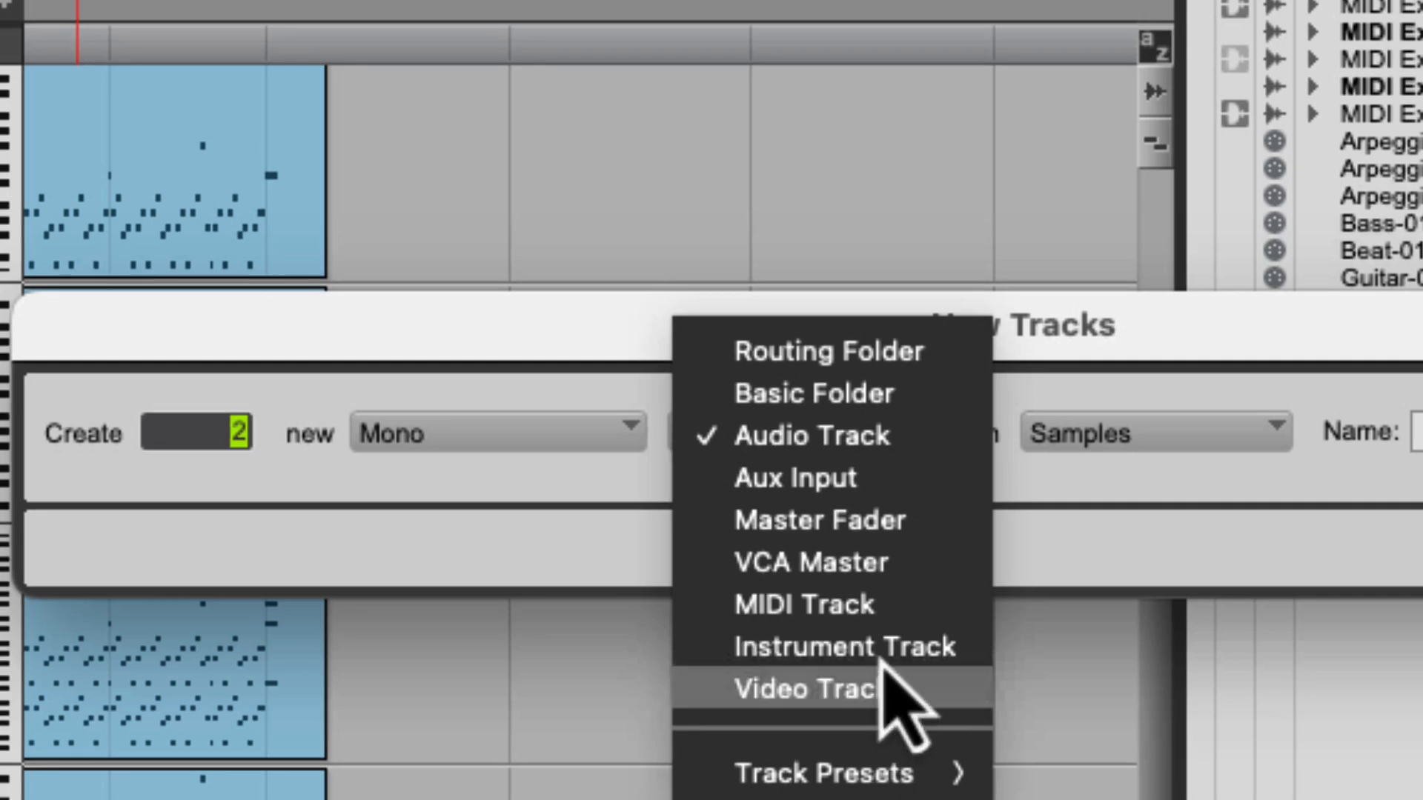
click(884, 619)
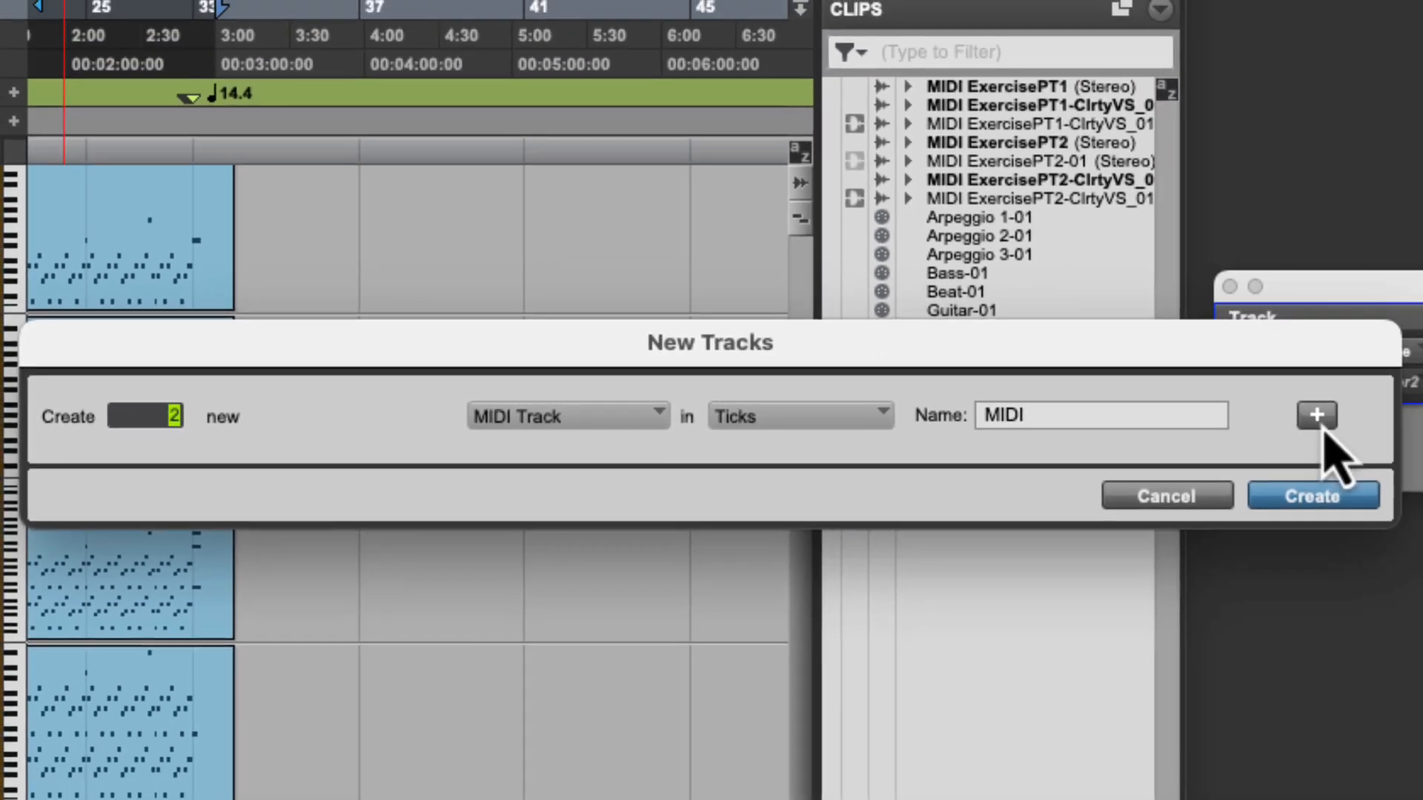
- Add a second row to the new-tracks setup as a Stereo Aux Input
click(1317, 416)
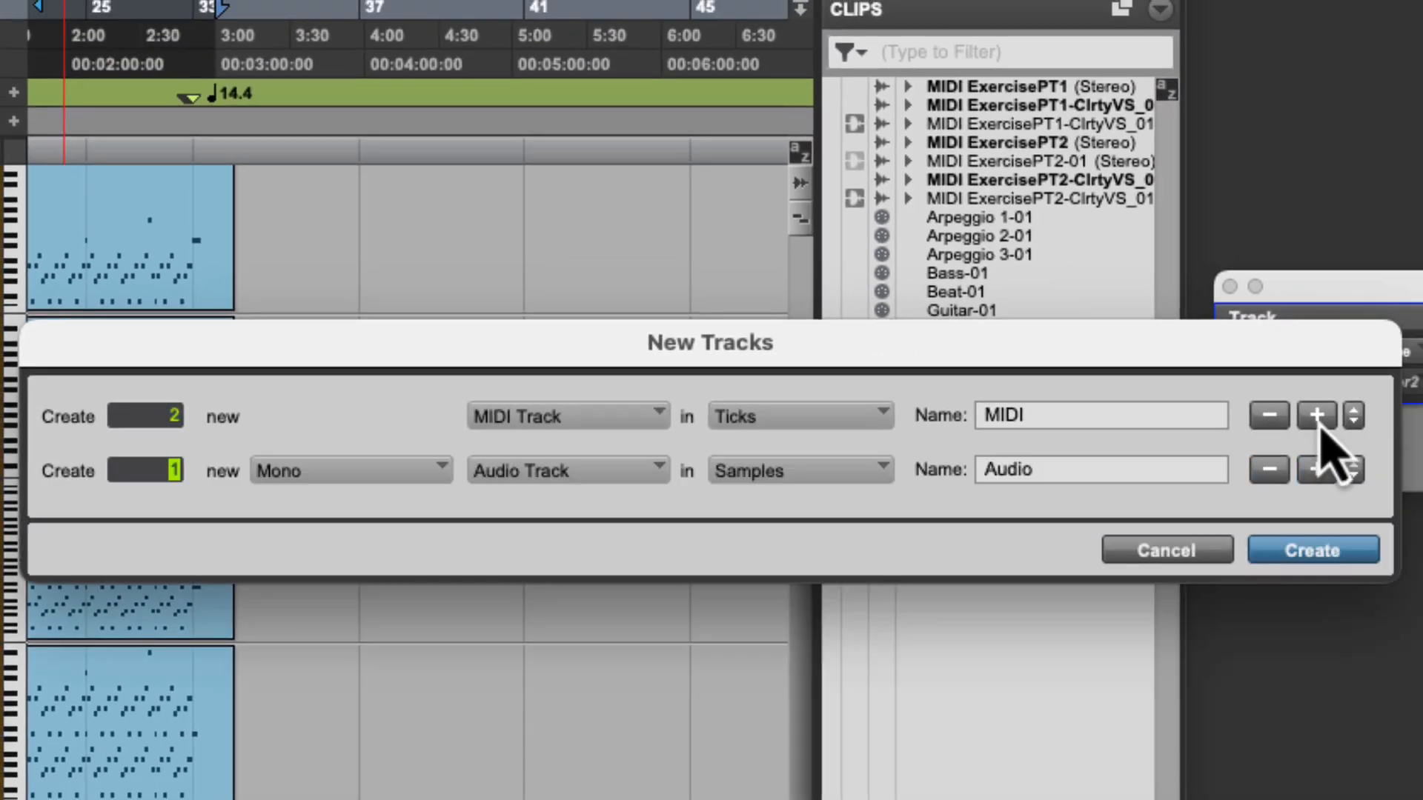
click(315, 475)
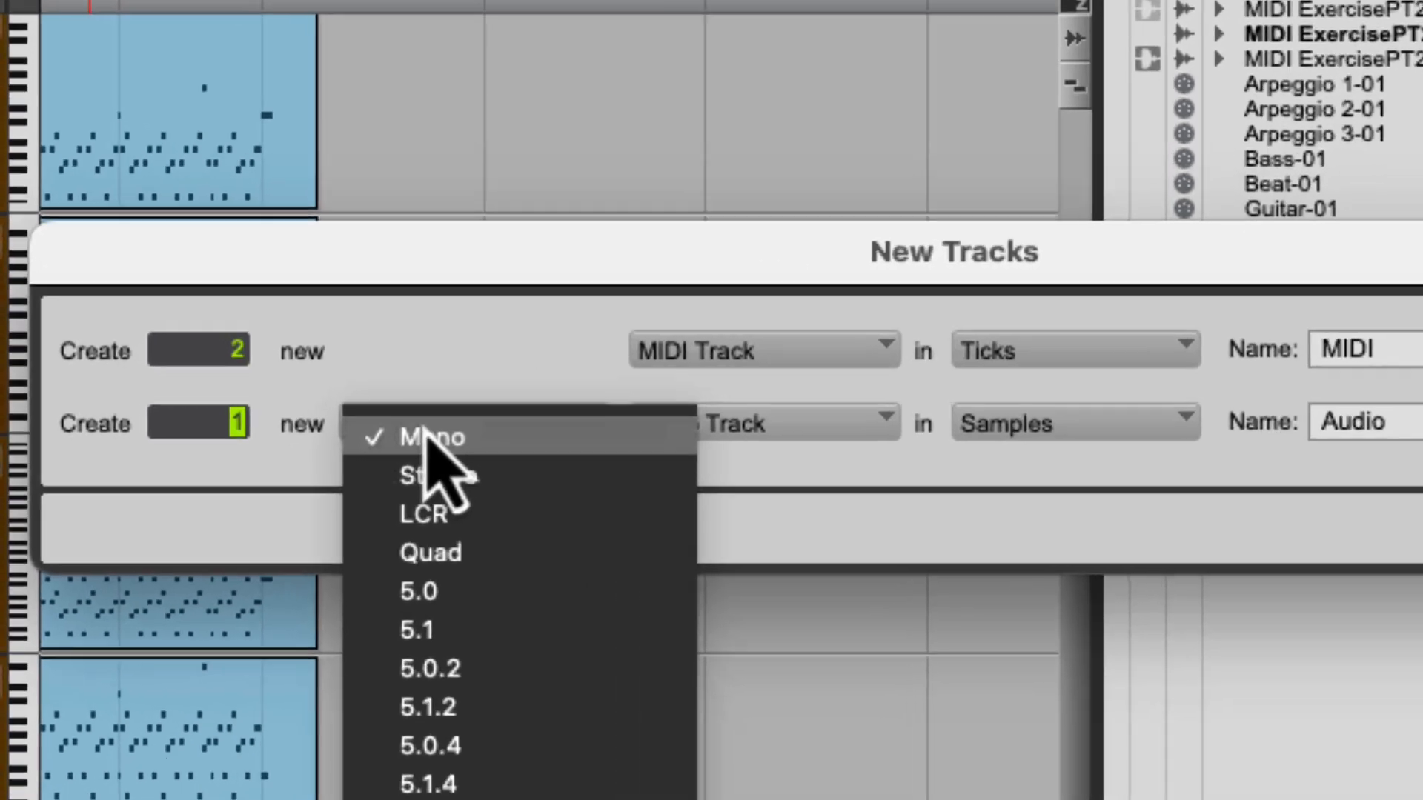
click(430, 475)
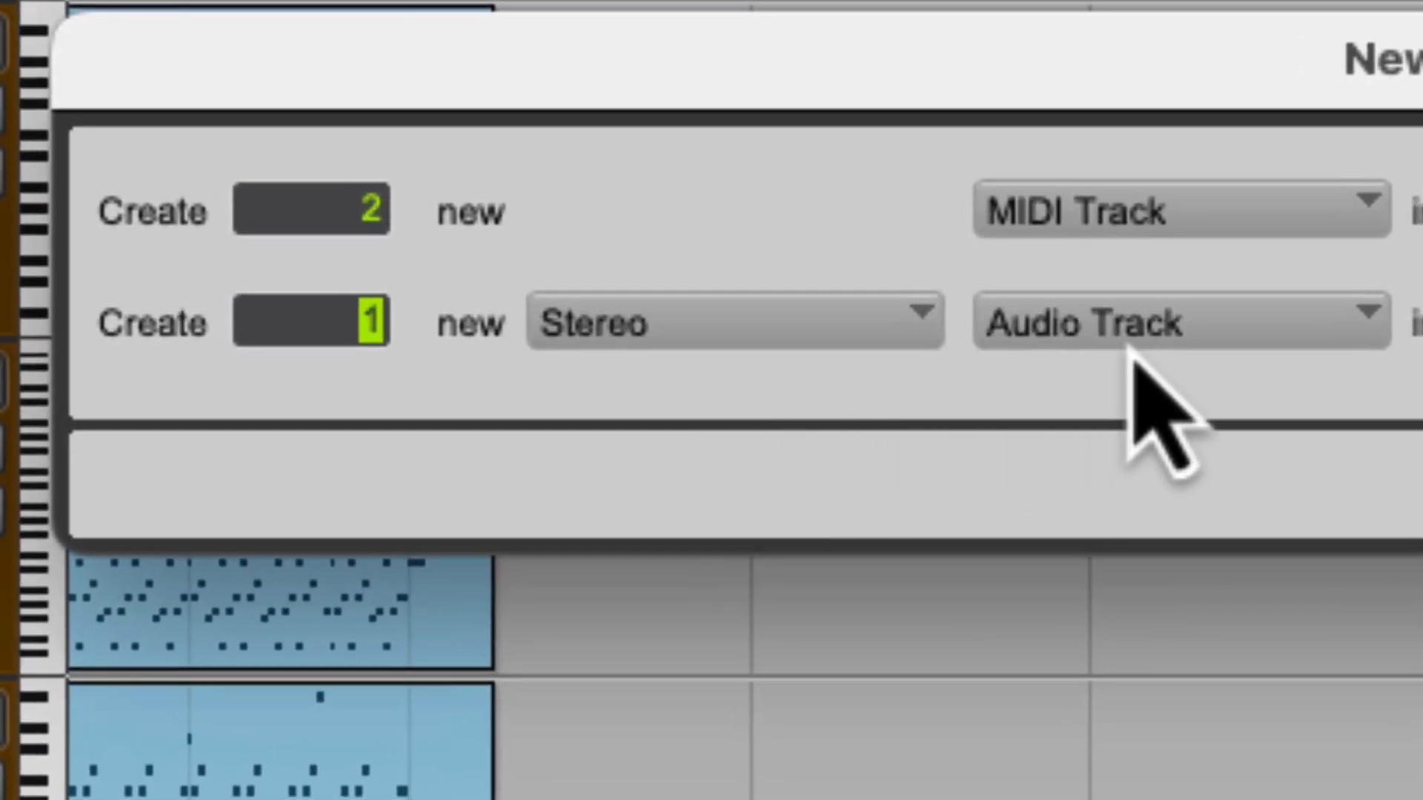
click(726, 433)
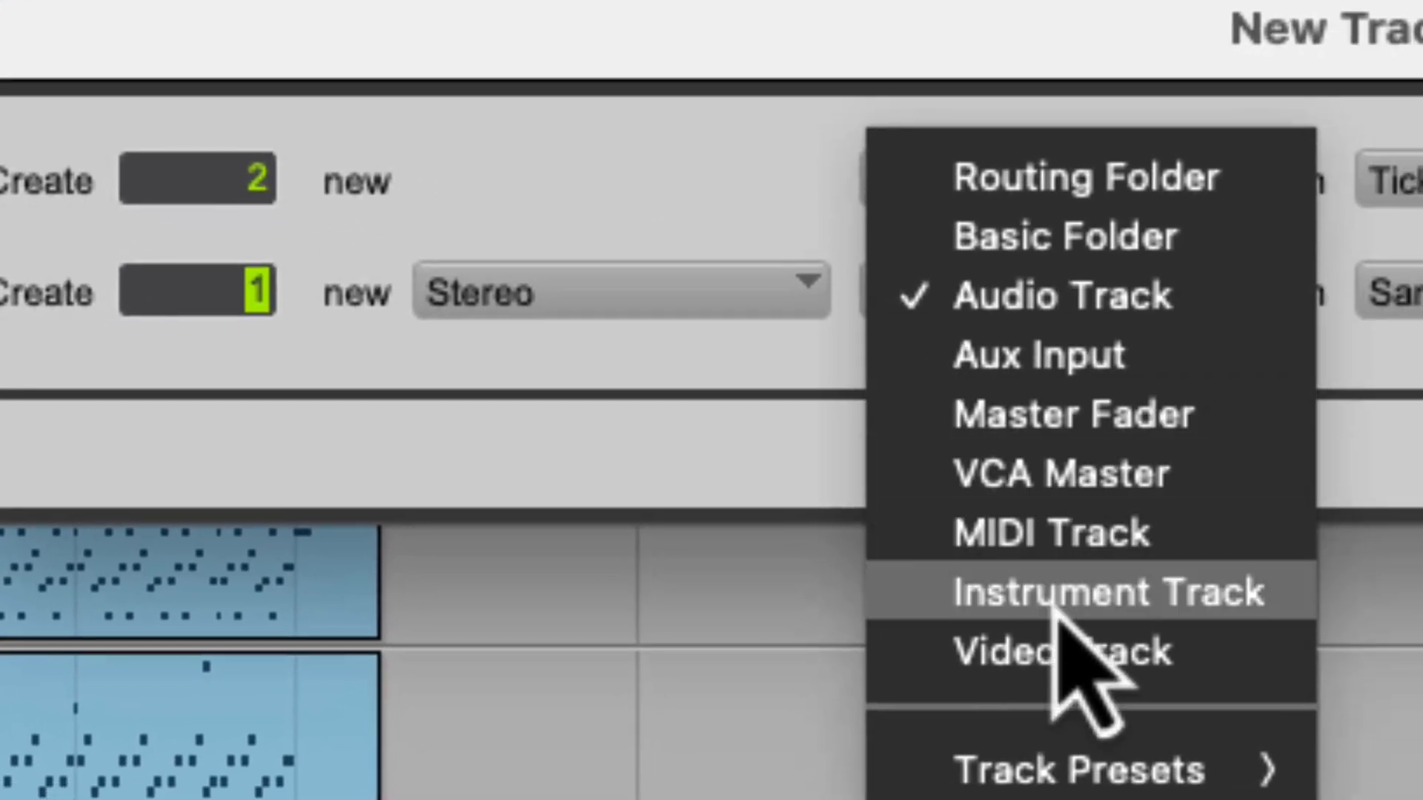
click(1121, 340)
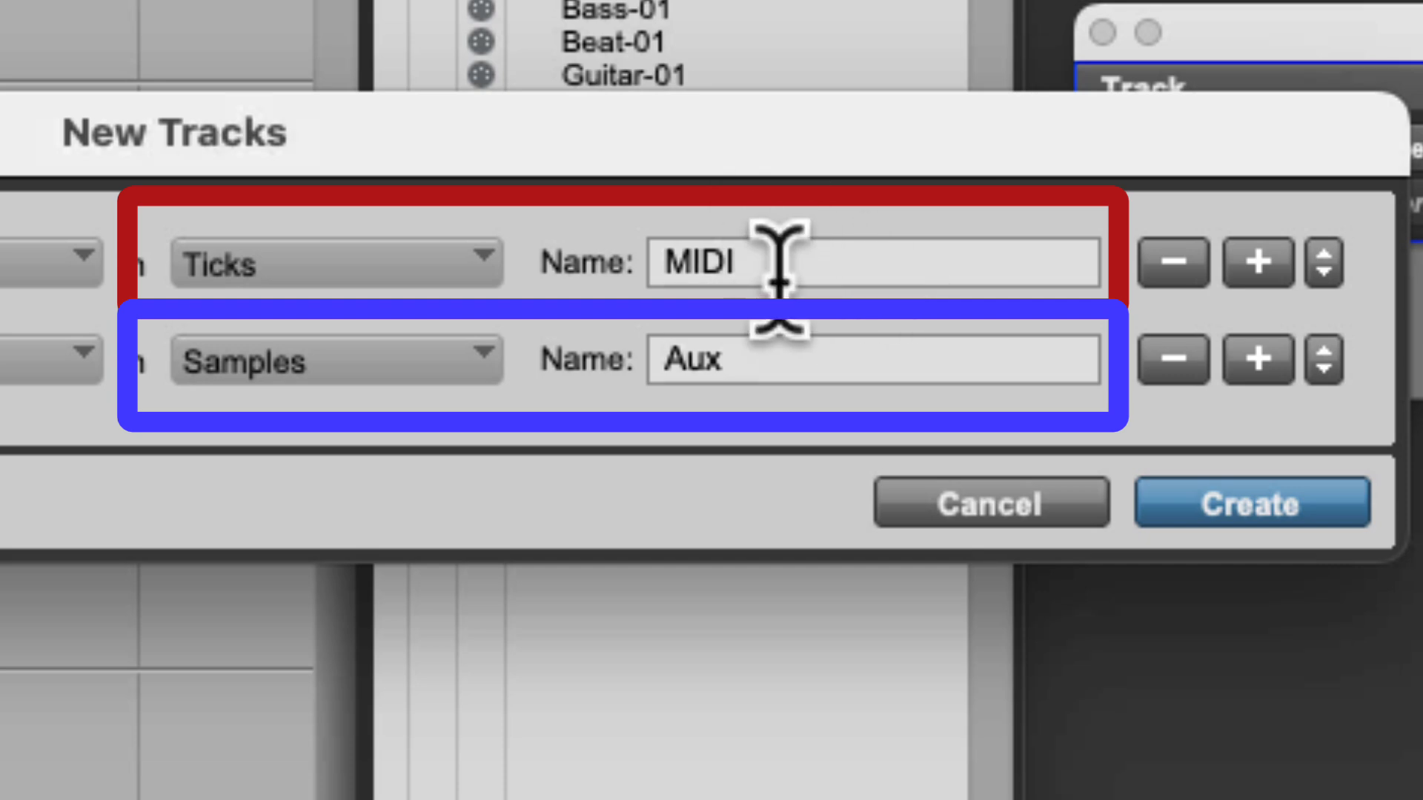
- Name the new MIDI tracks "Lead_"
drag(779, 254, 609, 252)
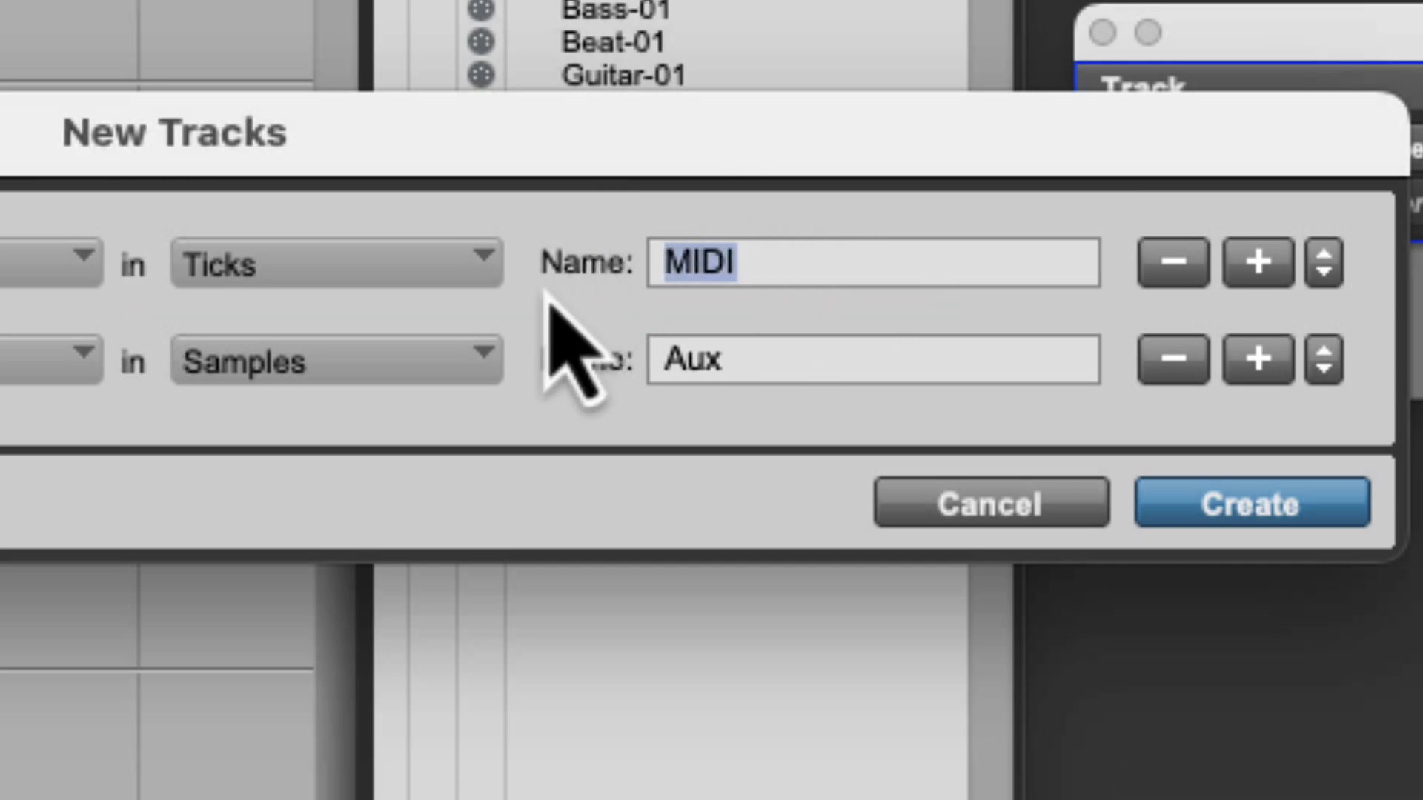
text(Lead)
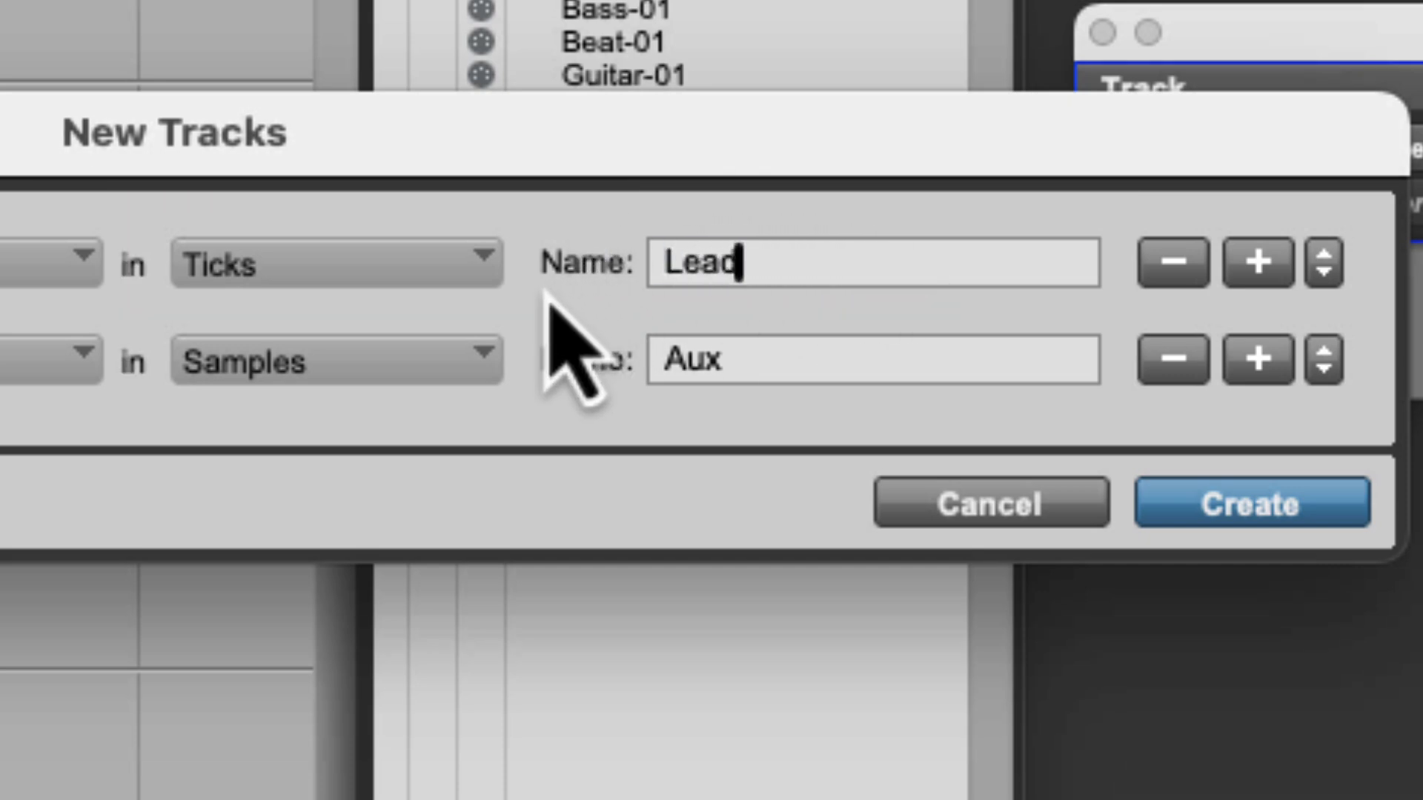
text(_)
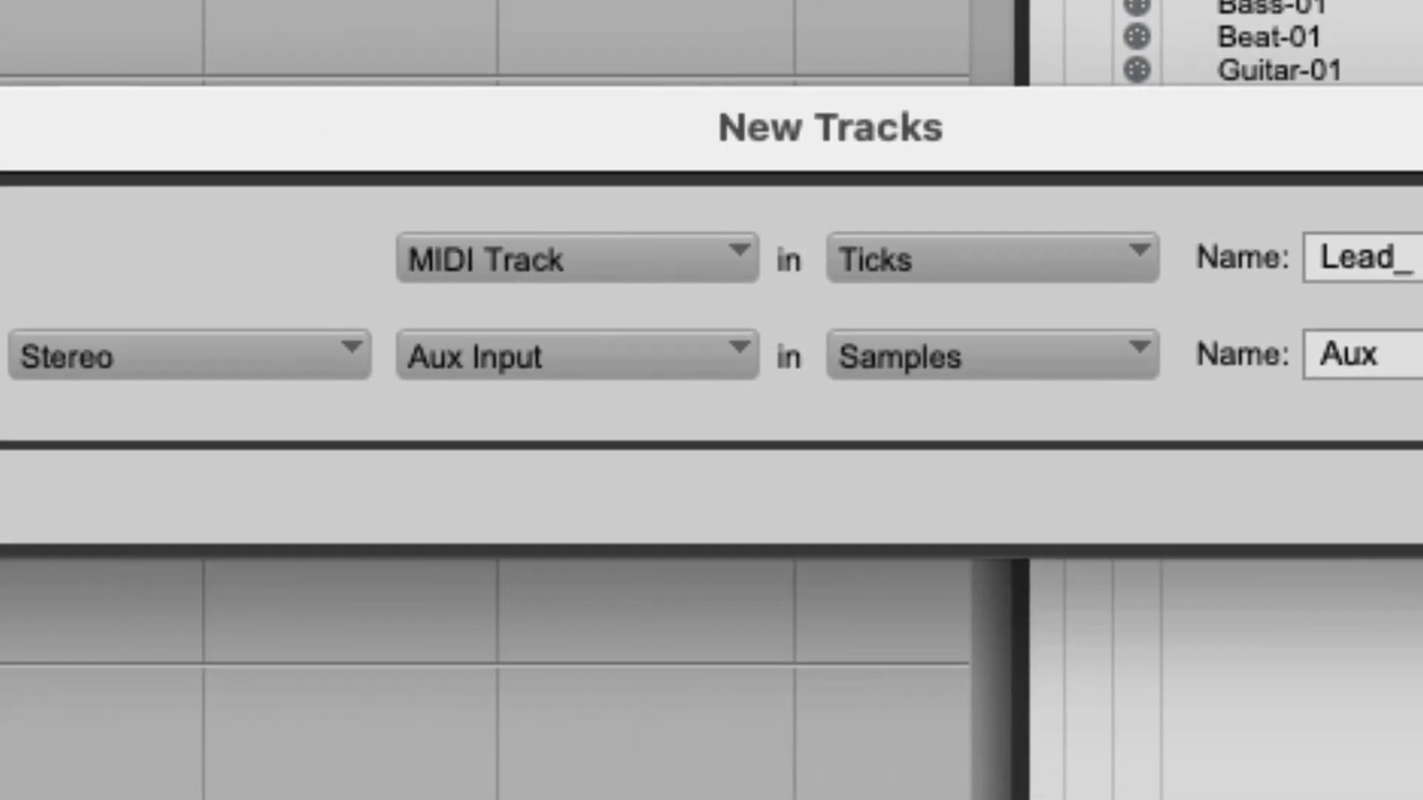
- Set the Aux Input row to 2 tracks named "Lead VI_" and create all the tracks
click(375, 352)
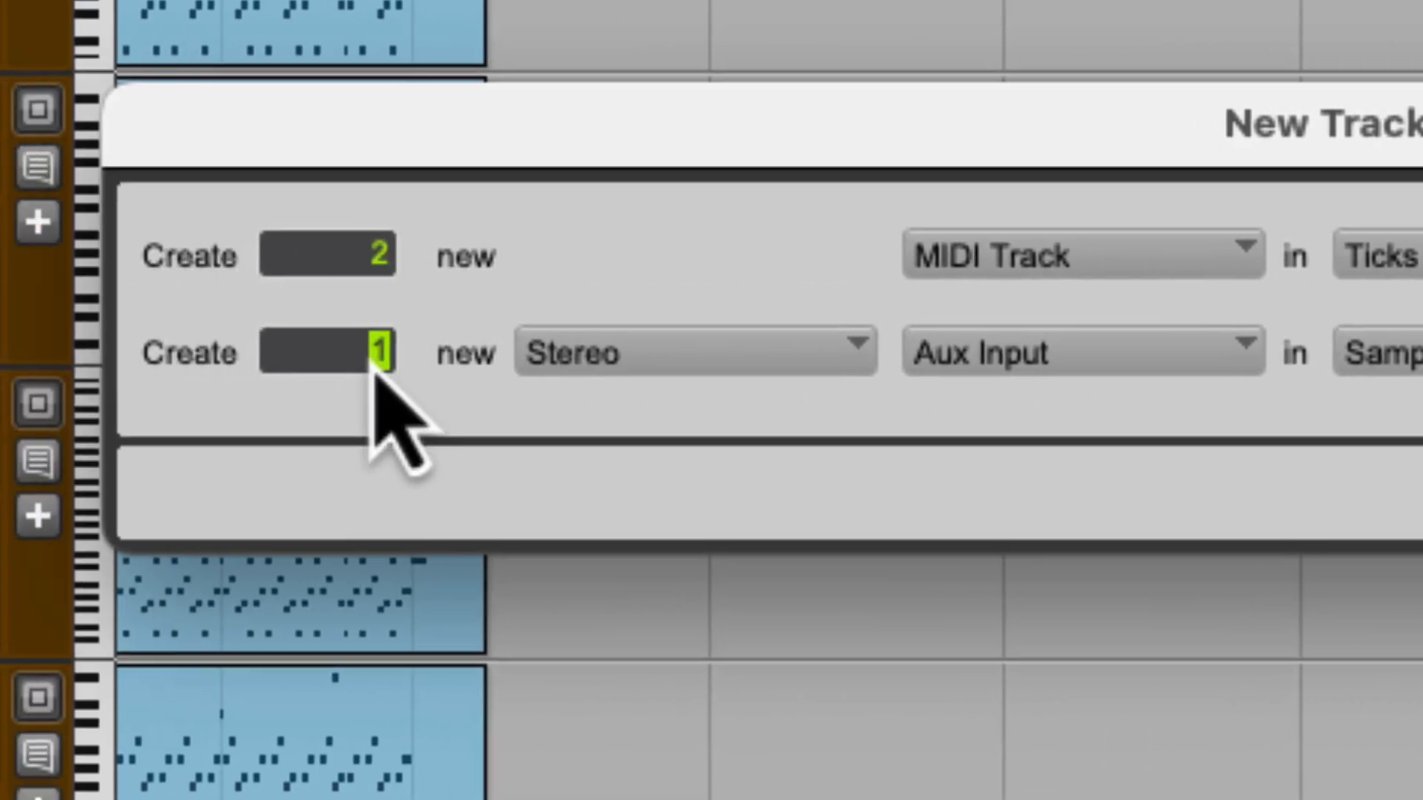
text(2)
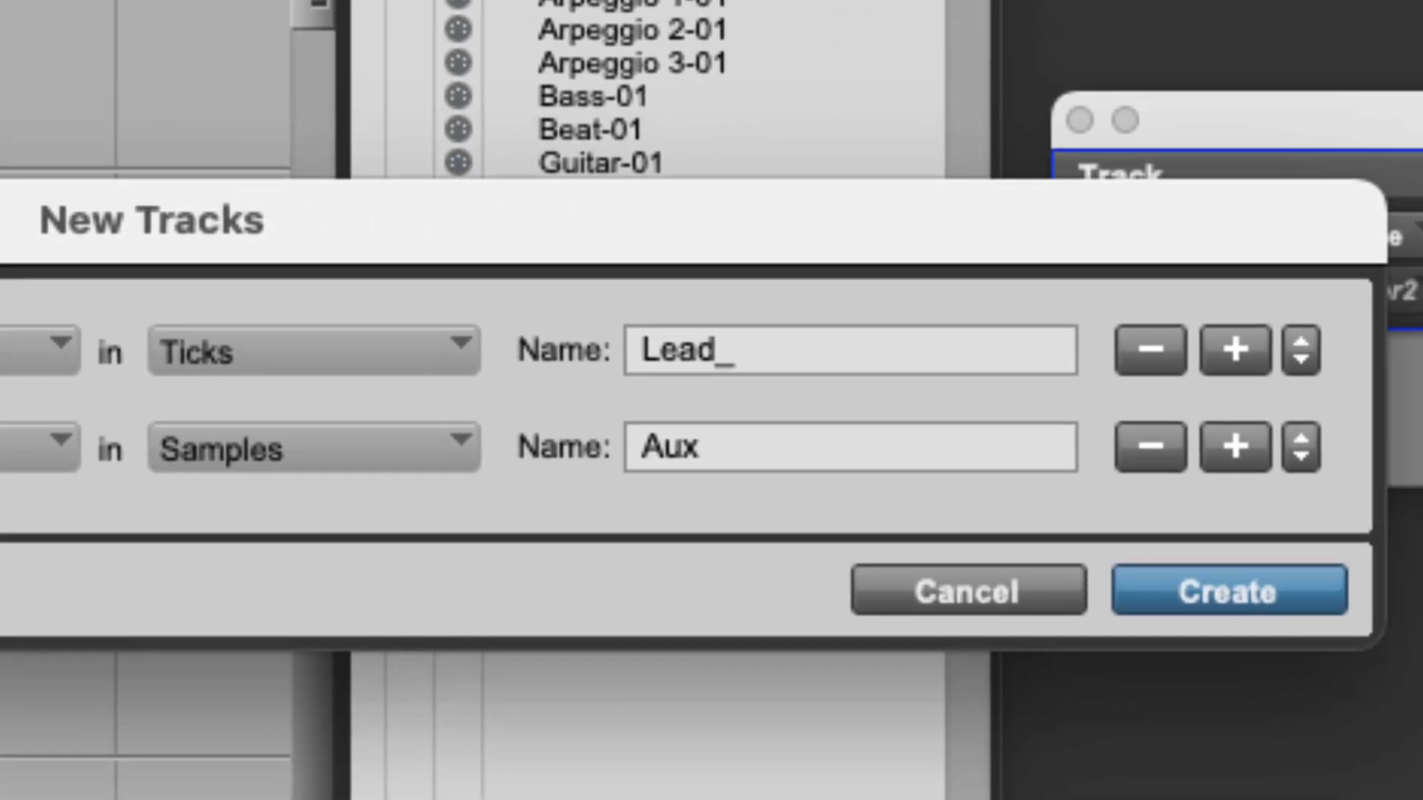
key(Tab)
text(Lead)
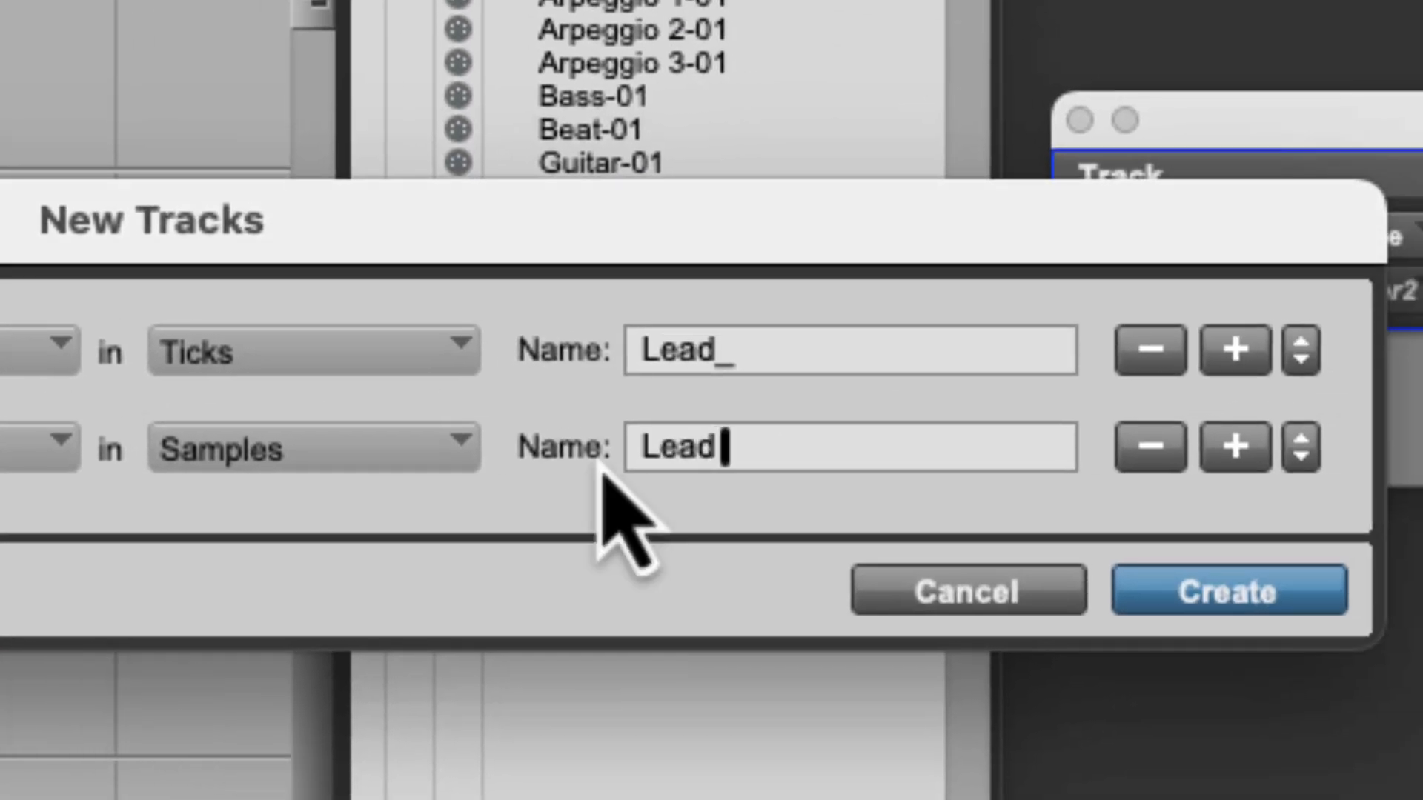
text( Vl_)
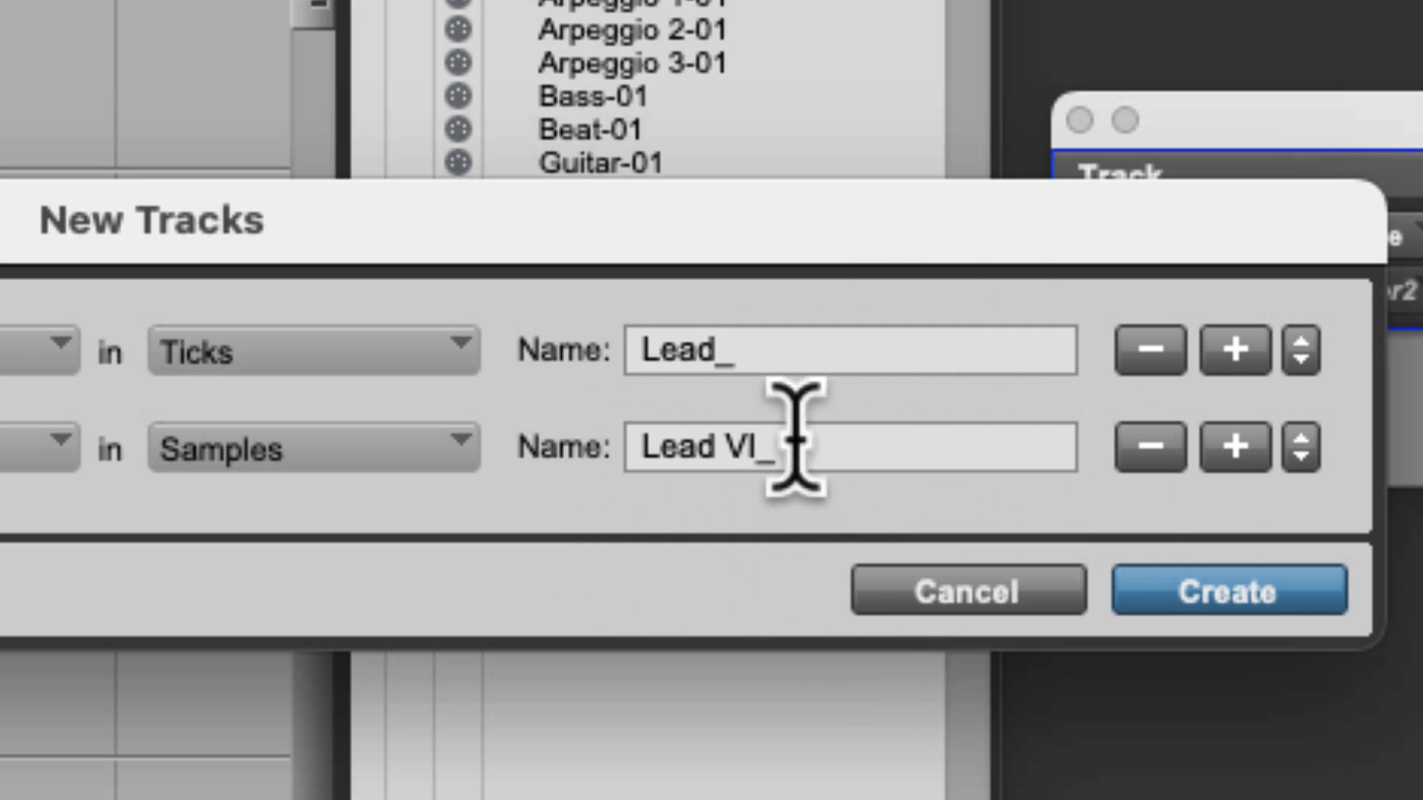
click(1200, 616)
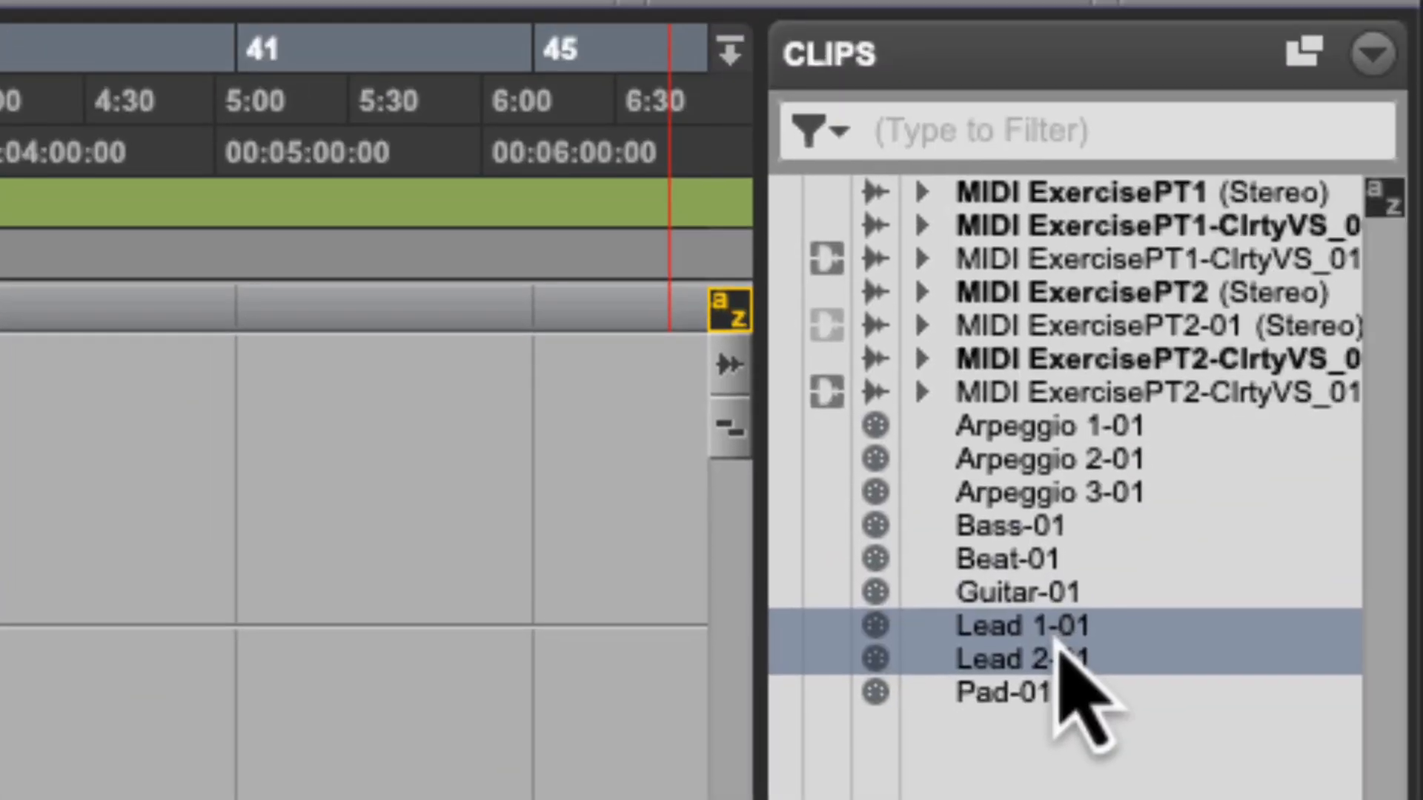
- Place the Lead 1-01 and Lead 2-01 clips onto the new Lead_ MIDI tracks
drag(1056, 638, 621, 697)
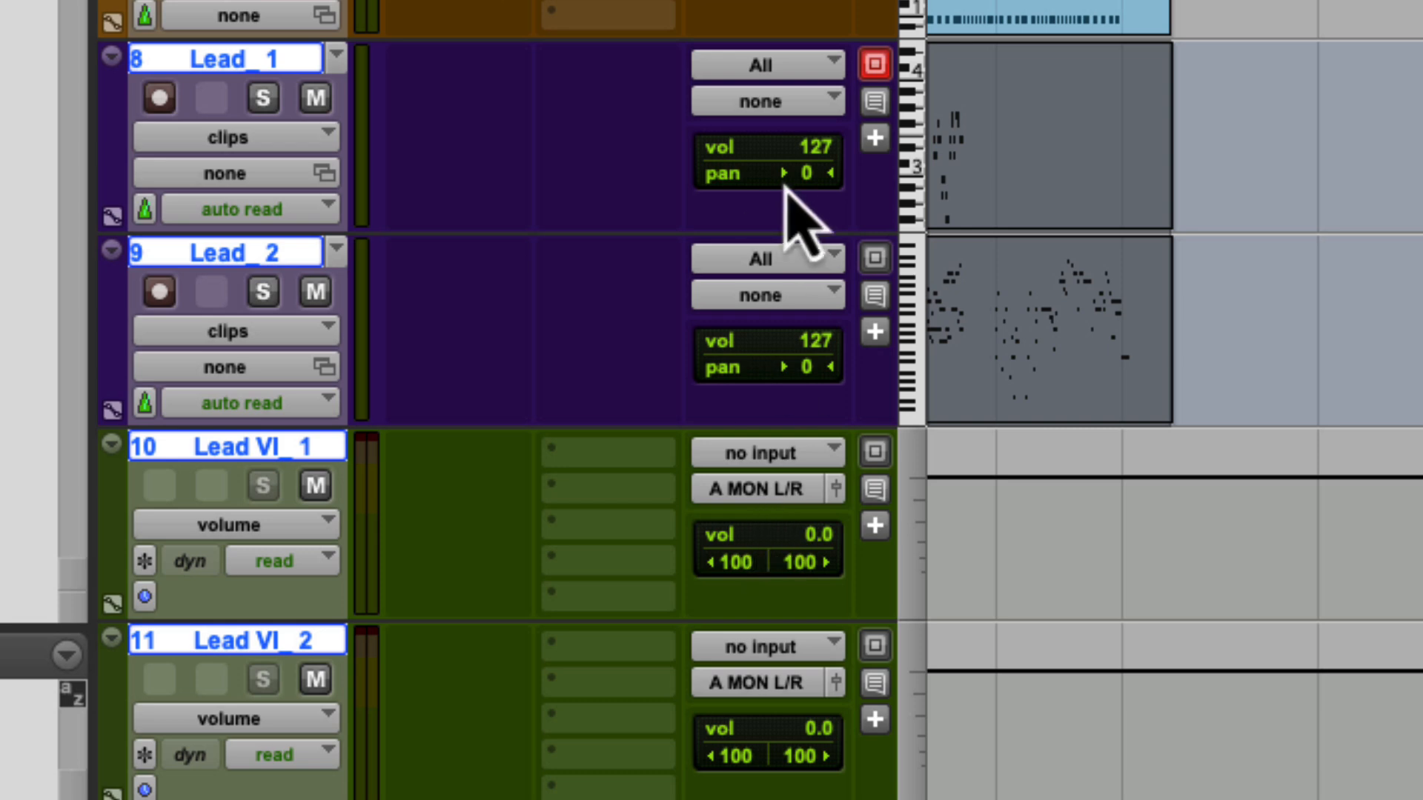
click(790, 110)
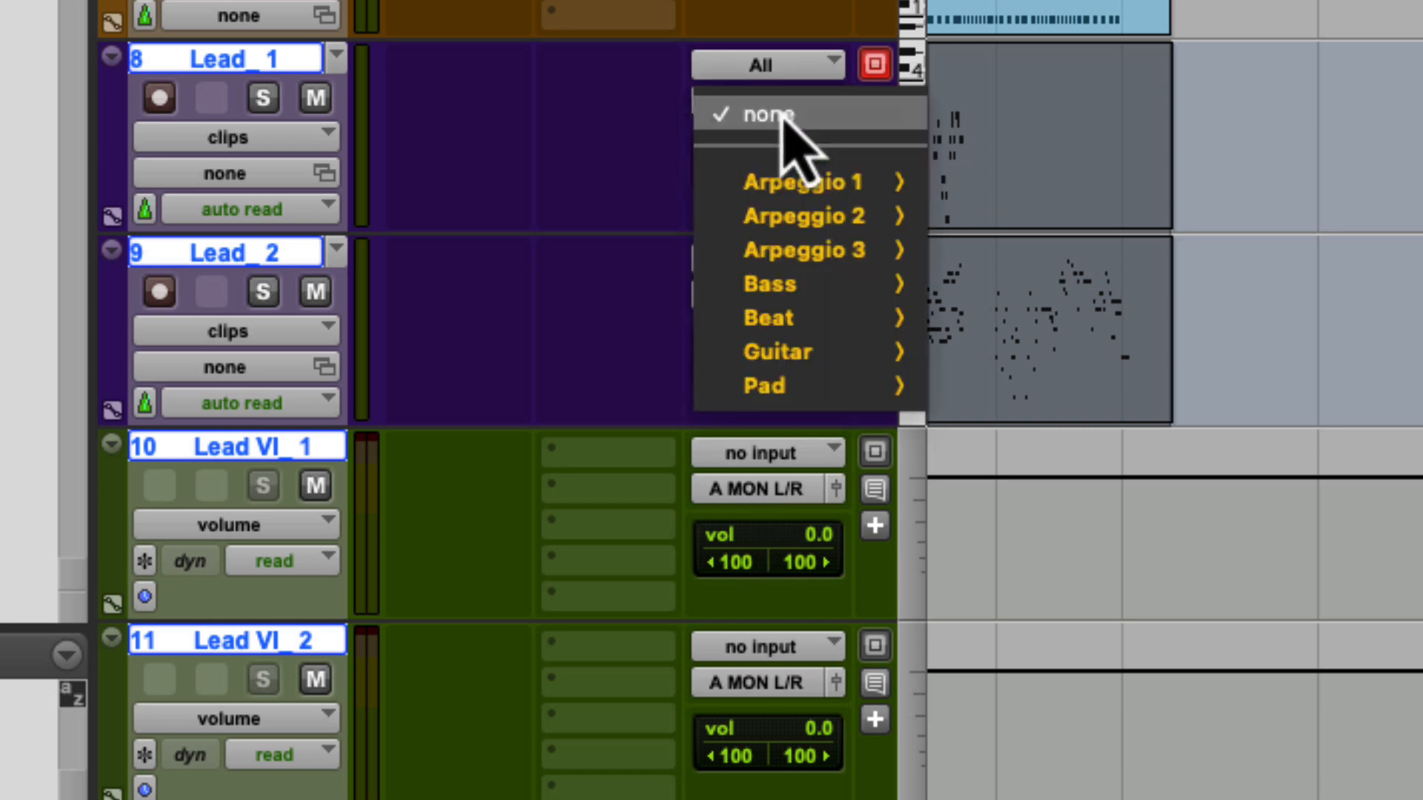
mouse_move(811, 396)
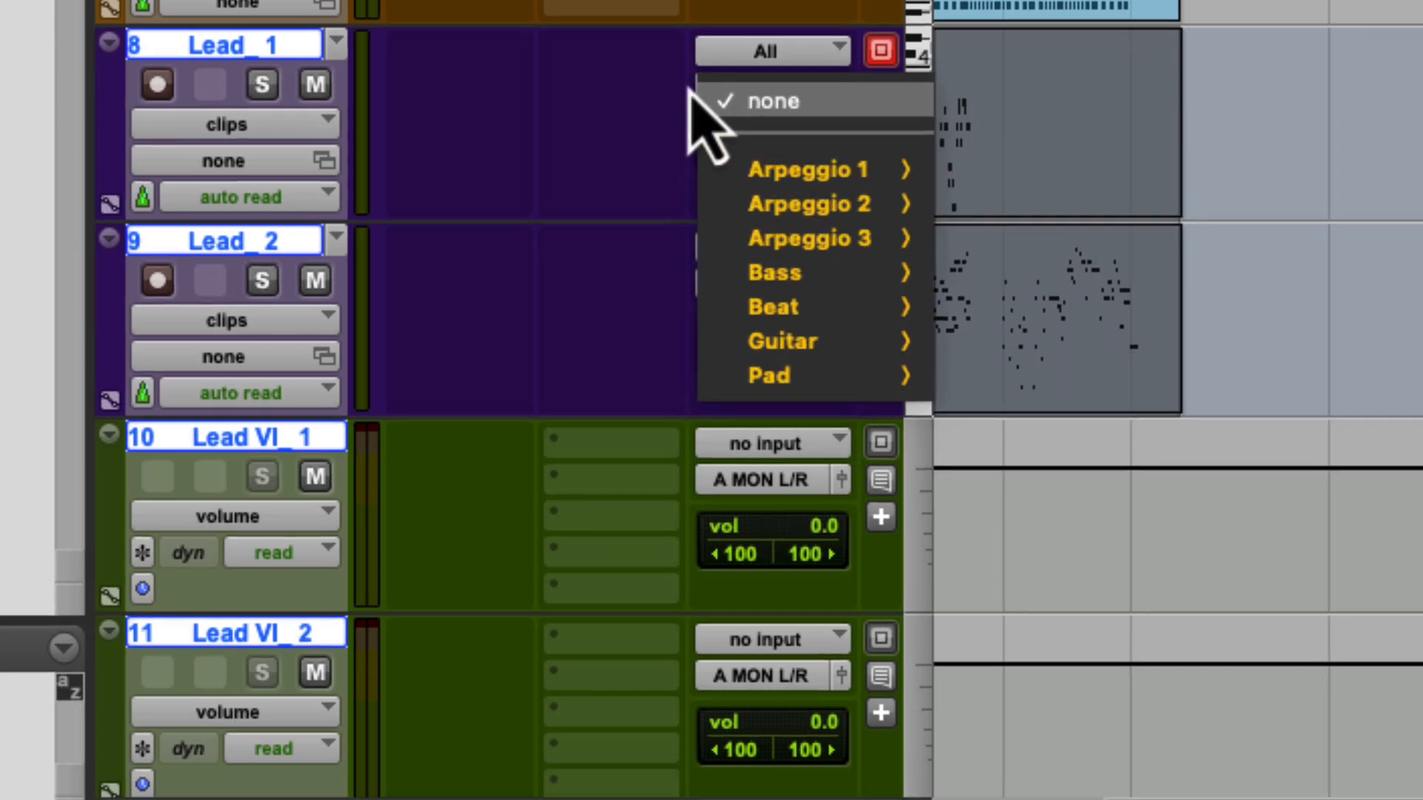
click(708, 117)
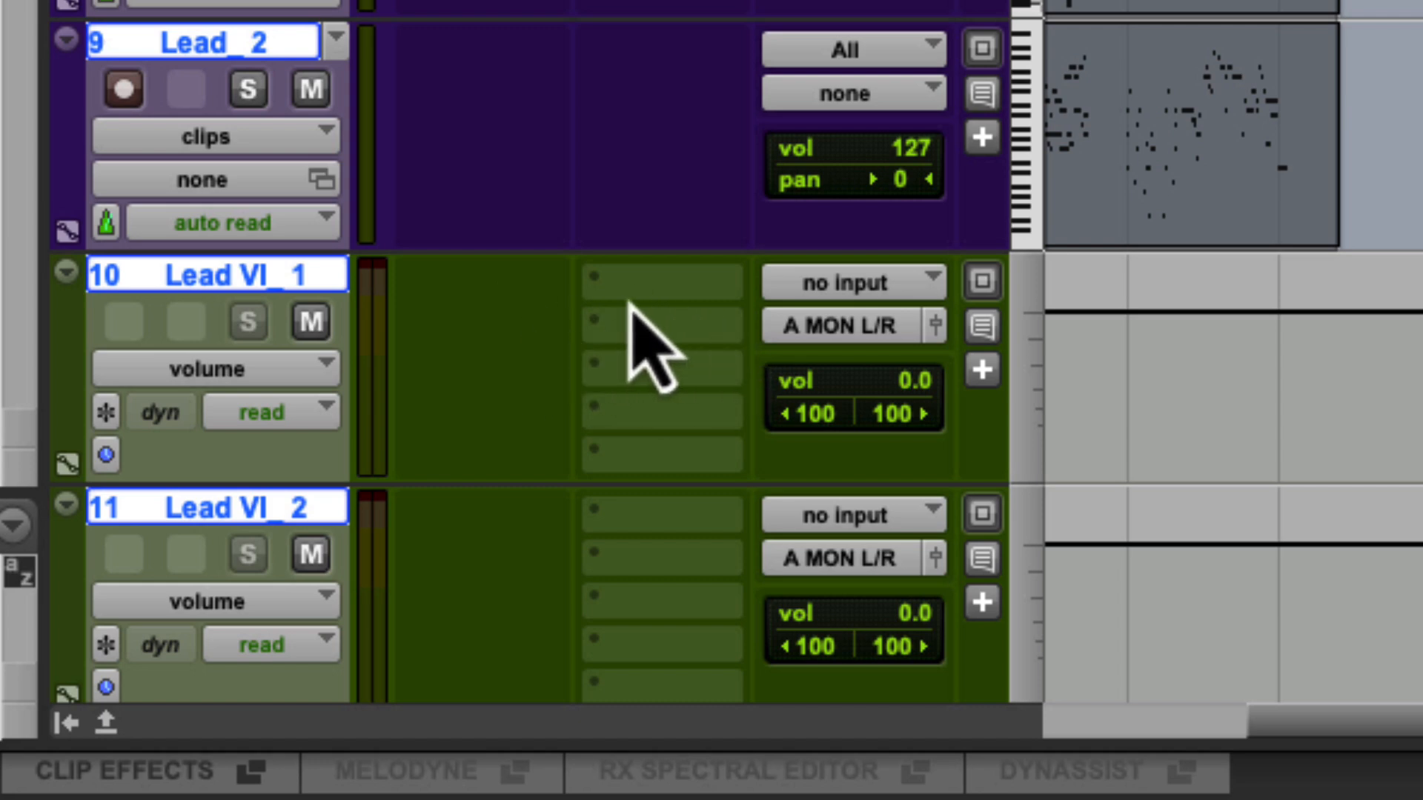
- Insert the Xpand!2 (stereo) instrument plugin on the Lead VI_ aux tracks
click(591, 295)
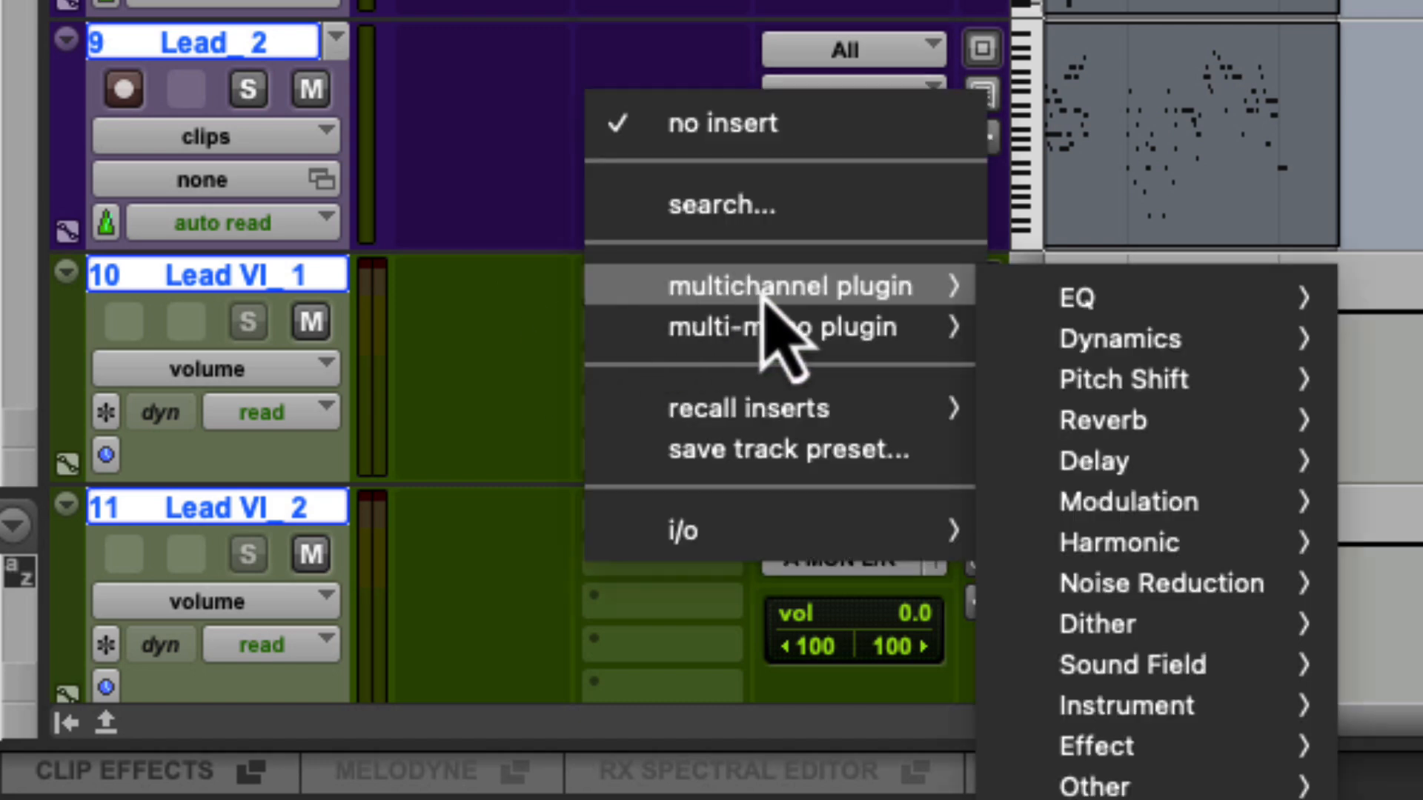
mouse_move(1109, 301)
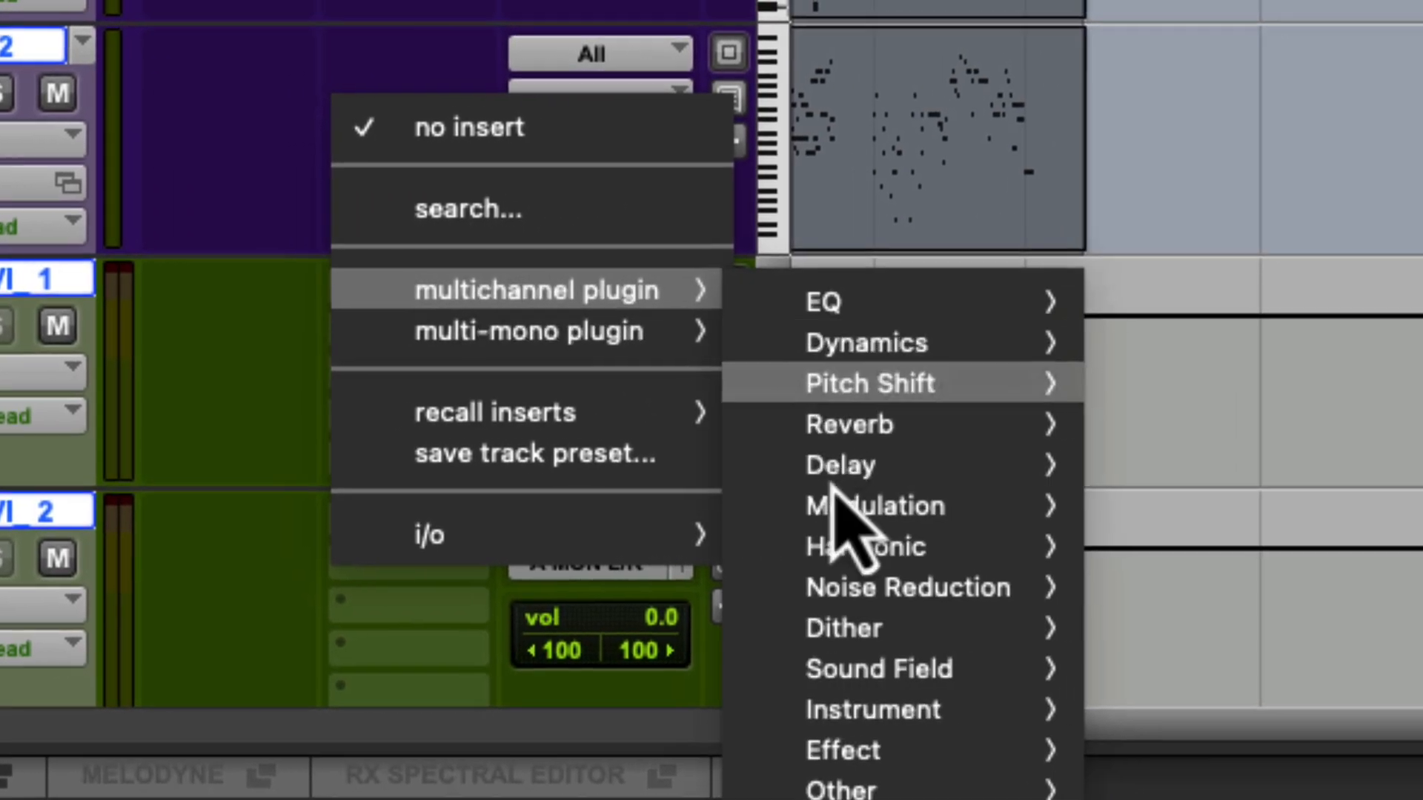
mouse_move(1126, 705)
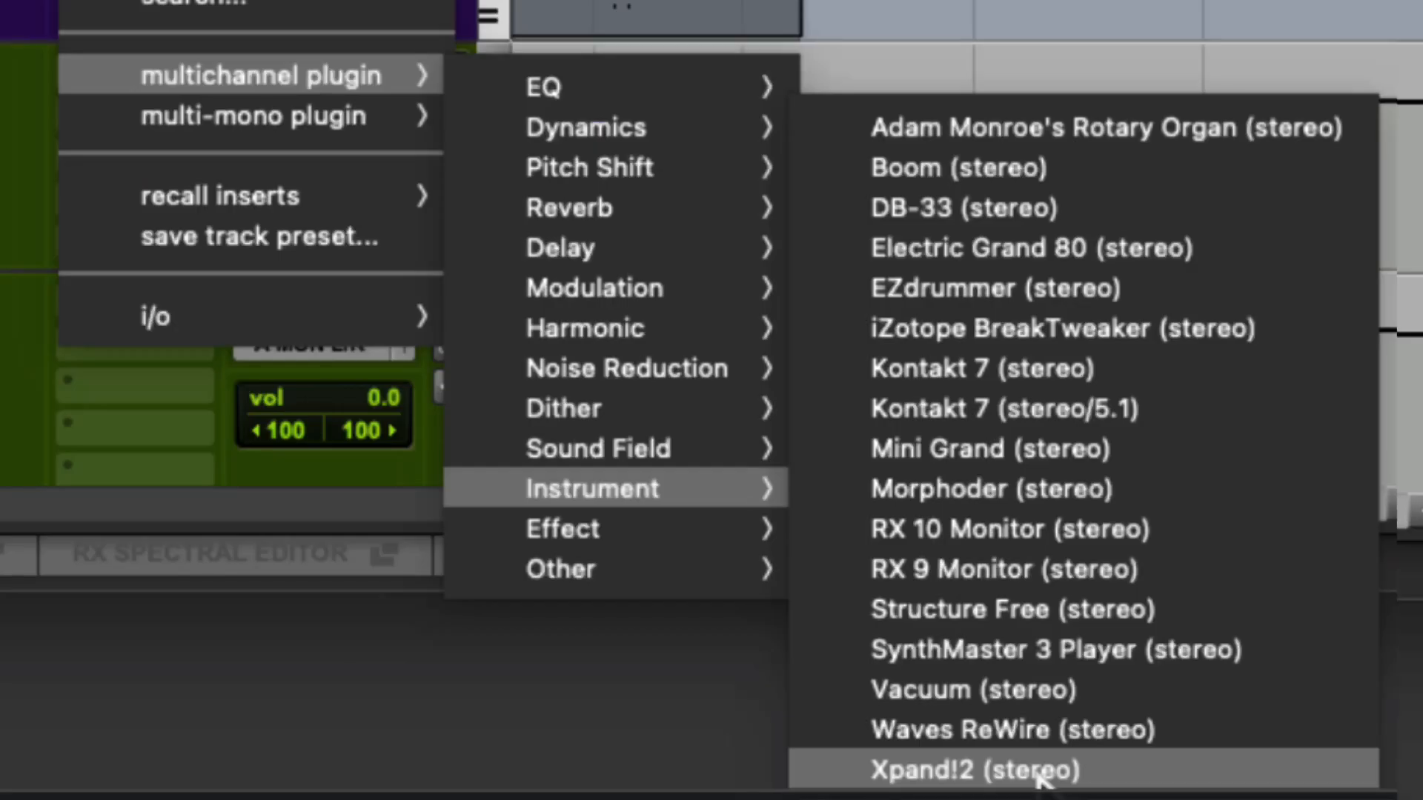
click(1038, 772)
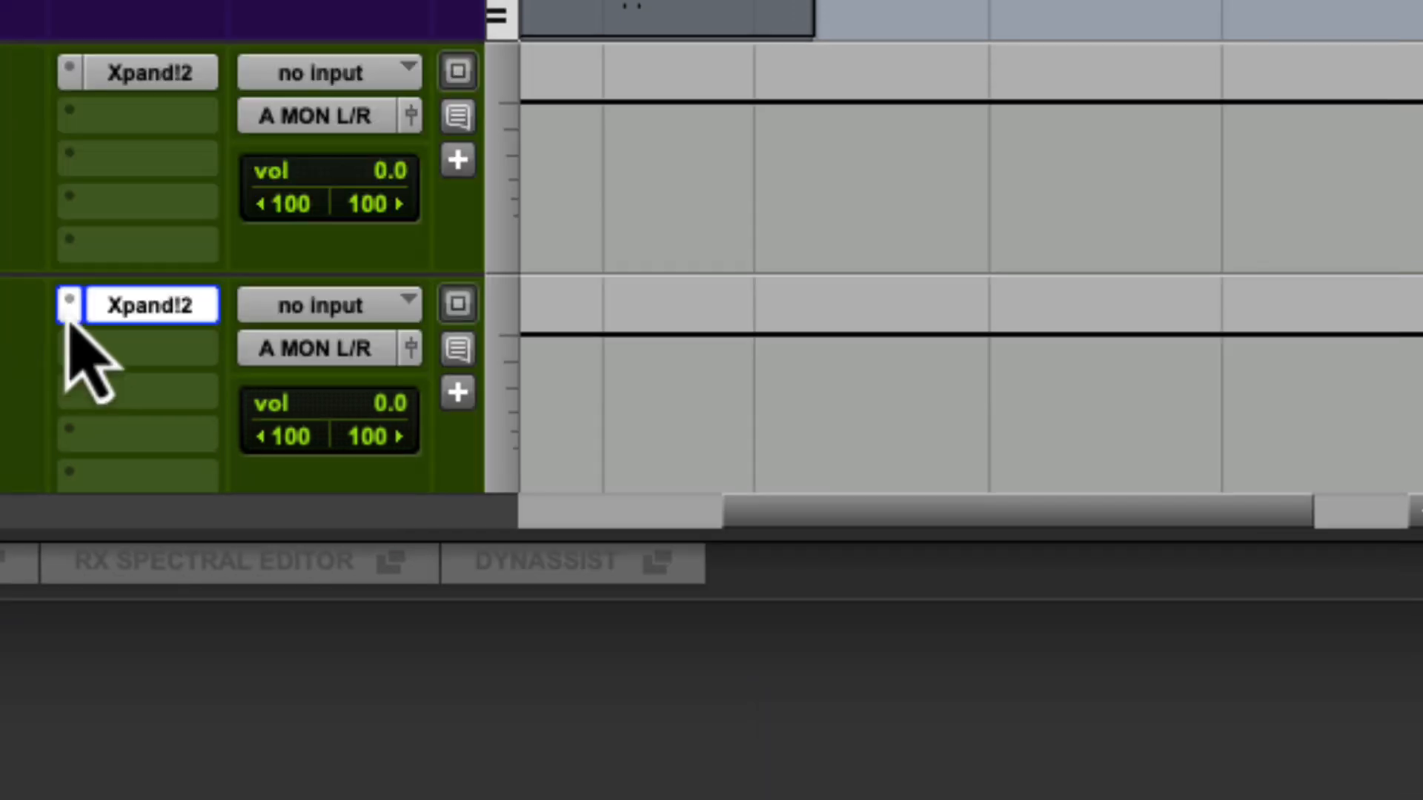
- Reassign Xpand!2 (stereo) as the first insert on Lead VI_2
click(66, 308)
mouse_move(165, 326)
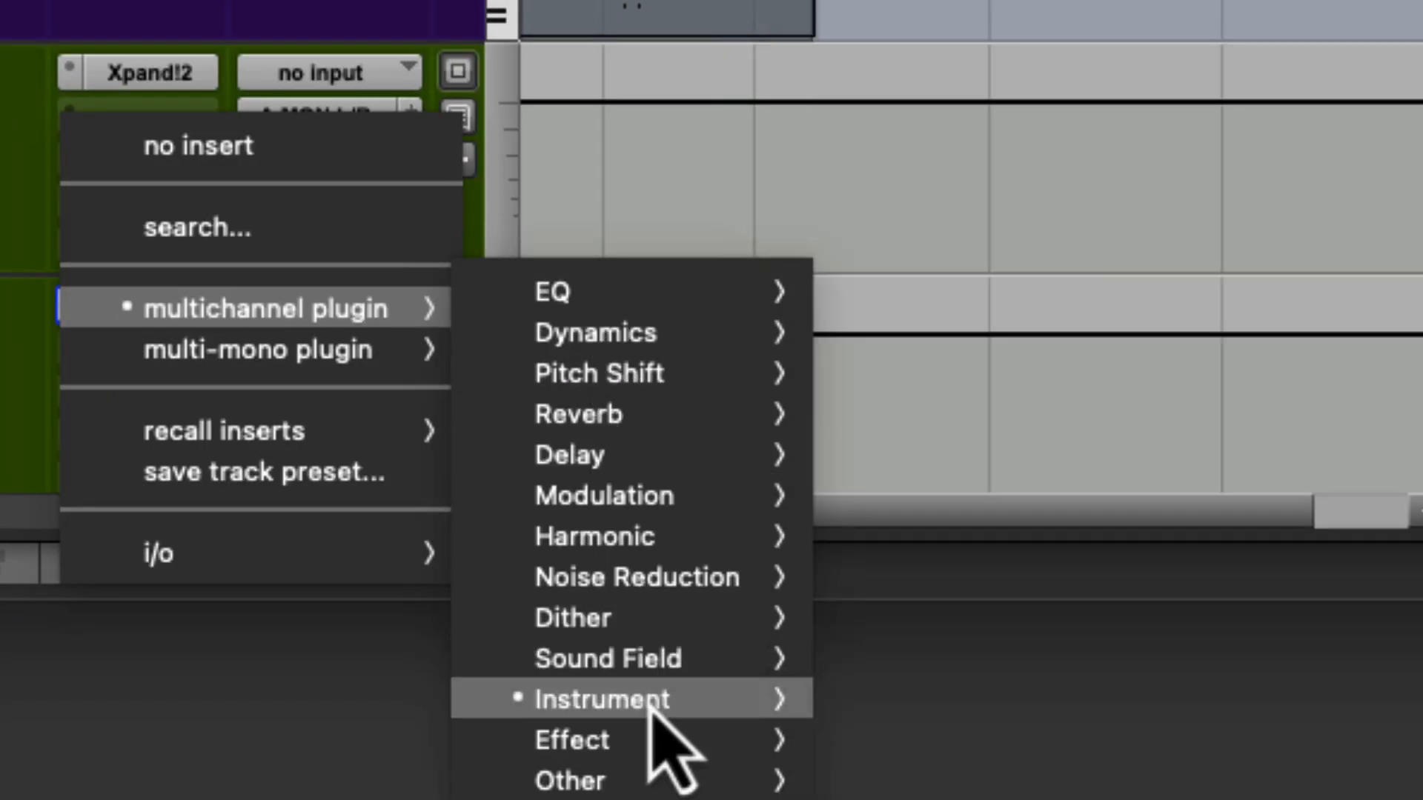
mouse_move(654, 704)
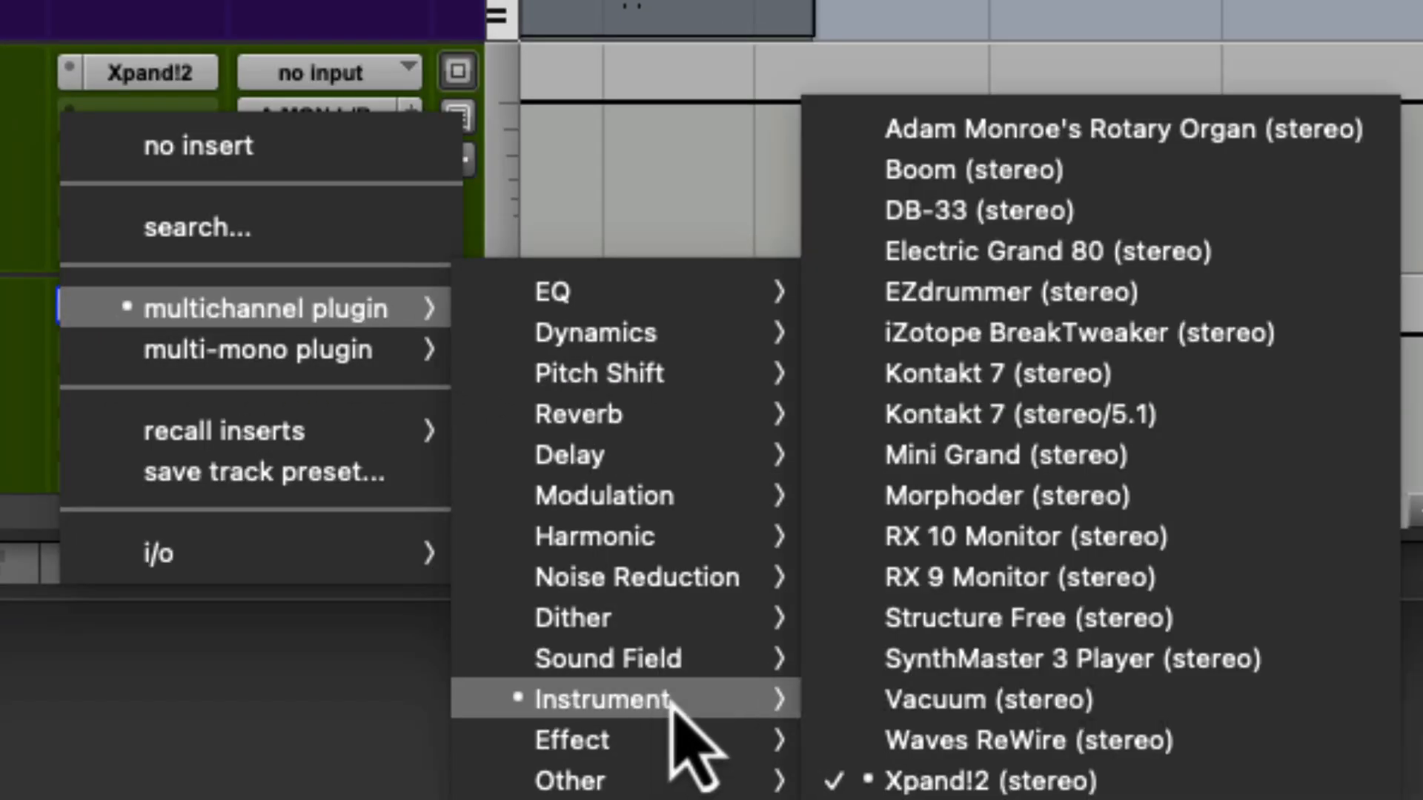
click(904, 783)
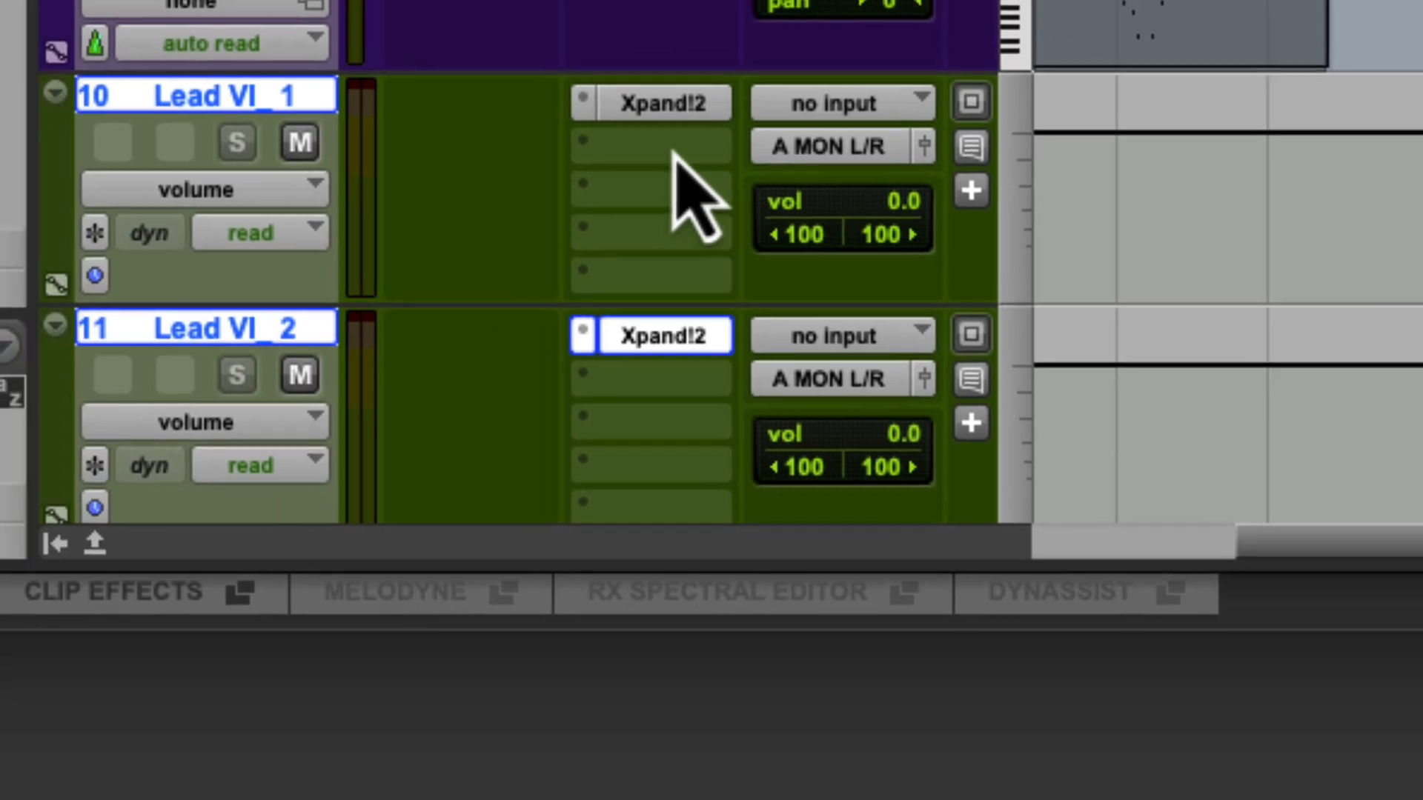
- Open the Xpand!2 plugin on Lead VI_2 and load the +07 Ok Choral preset from 06 Polysynths
click(652, 103)
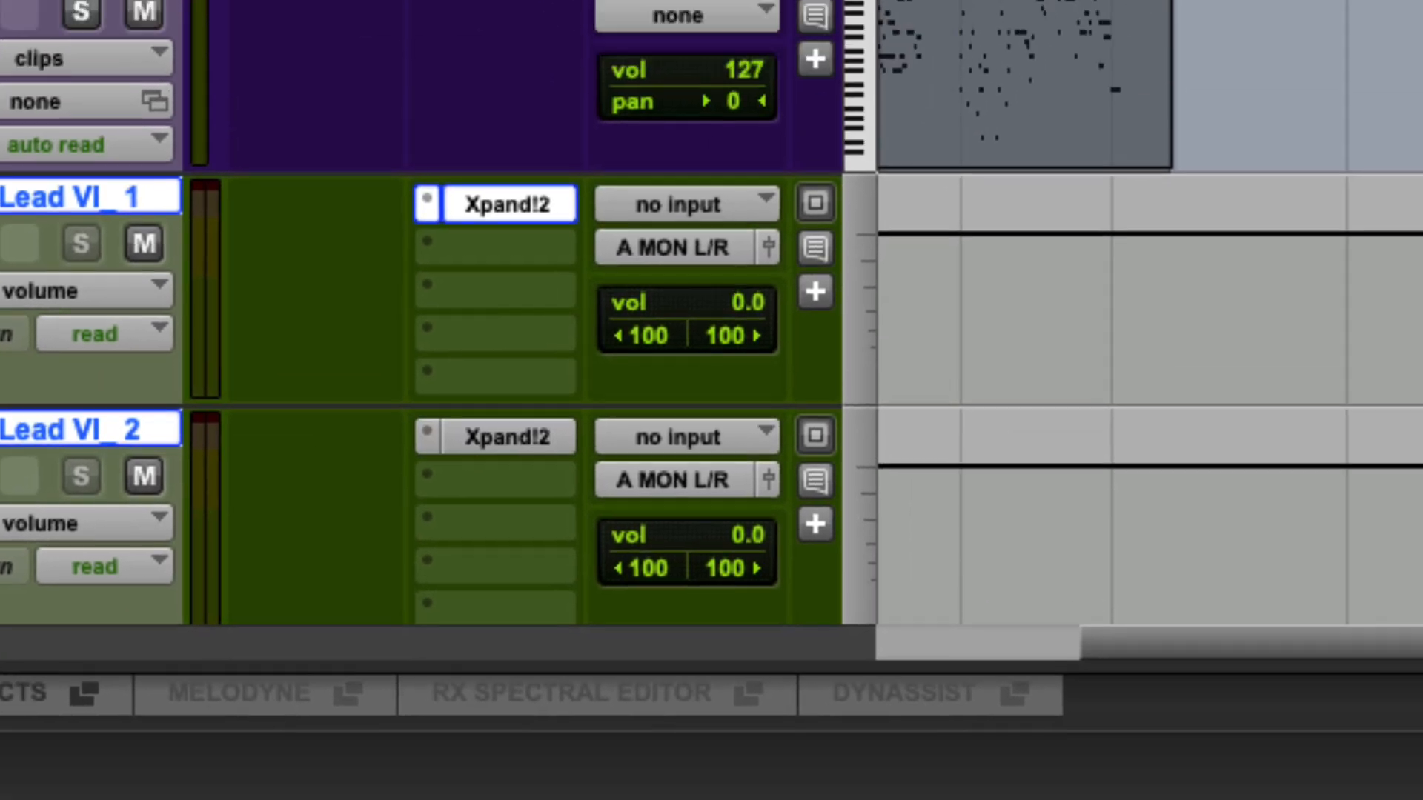
click(908, 163)
mouse_move(667, 162)
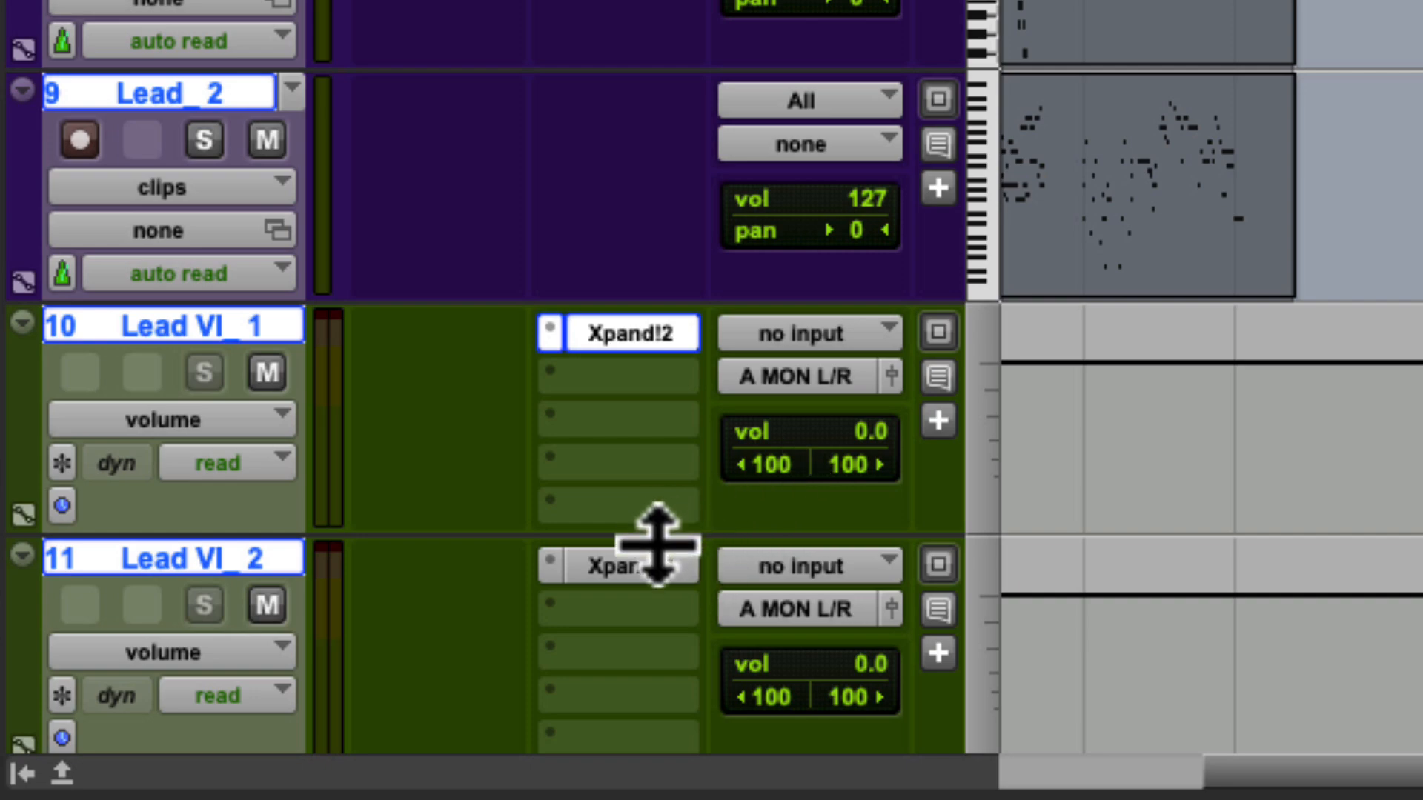
click(656, 584)
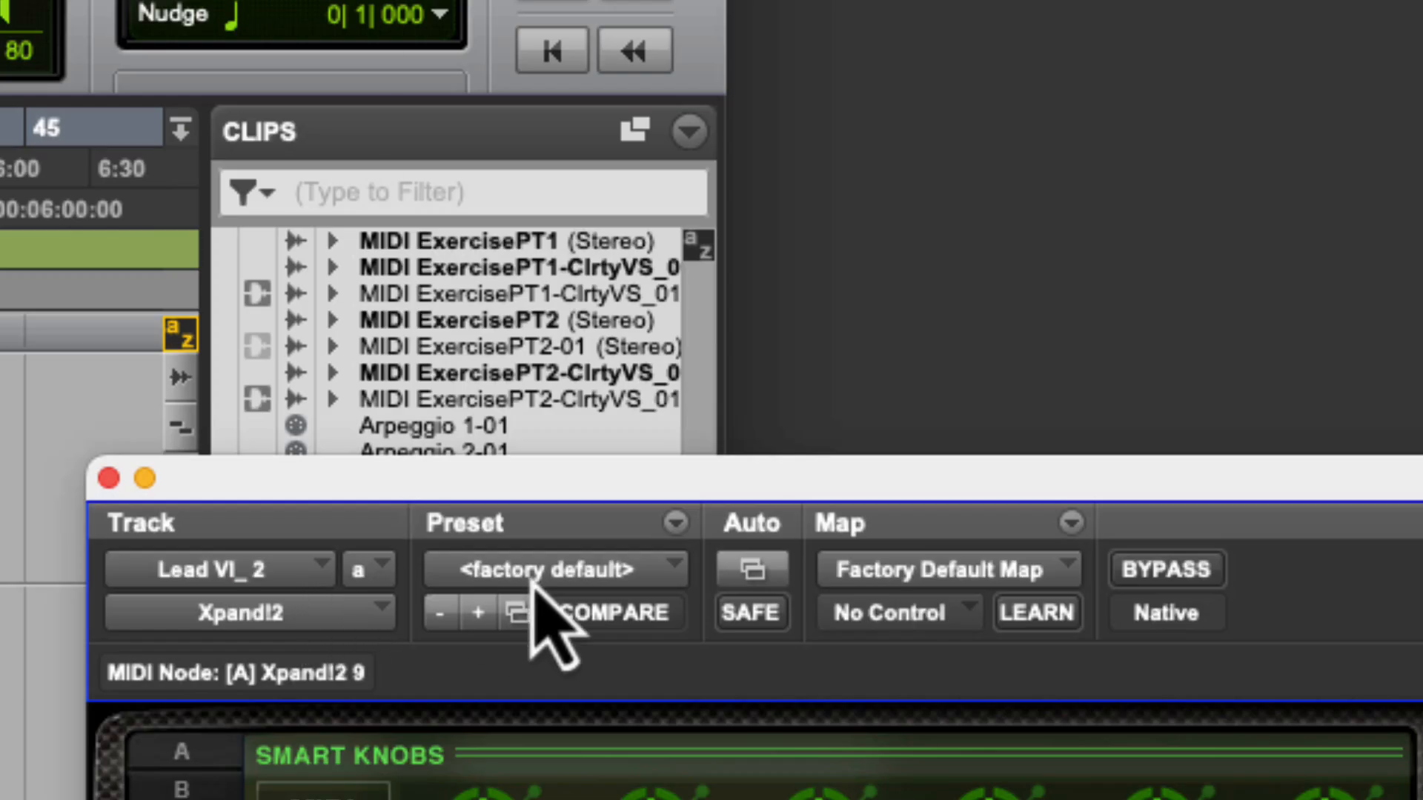
click(537, 575)
mouse_move(705, 137)
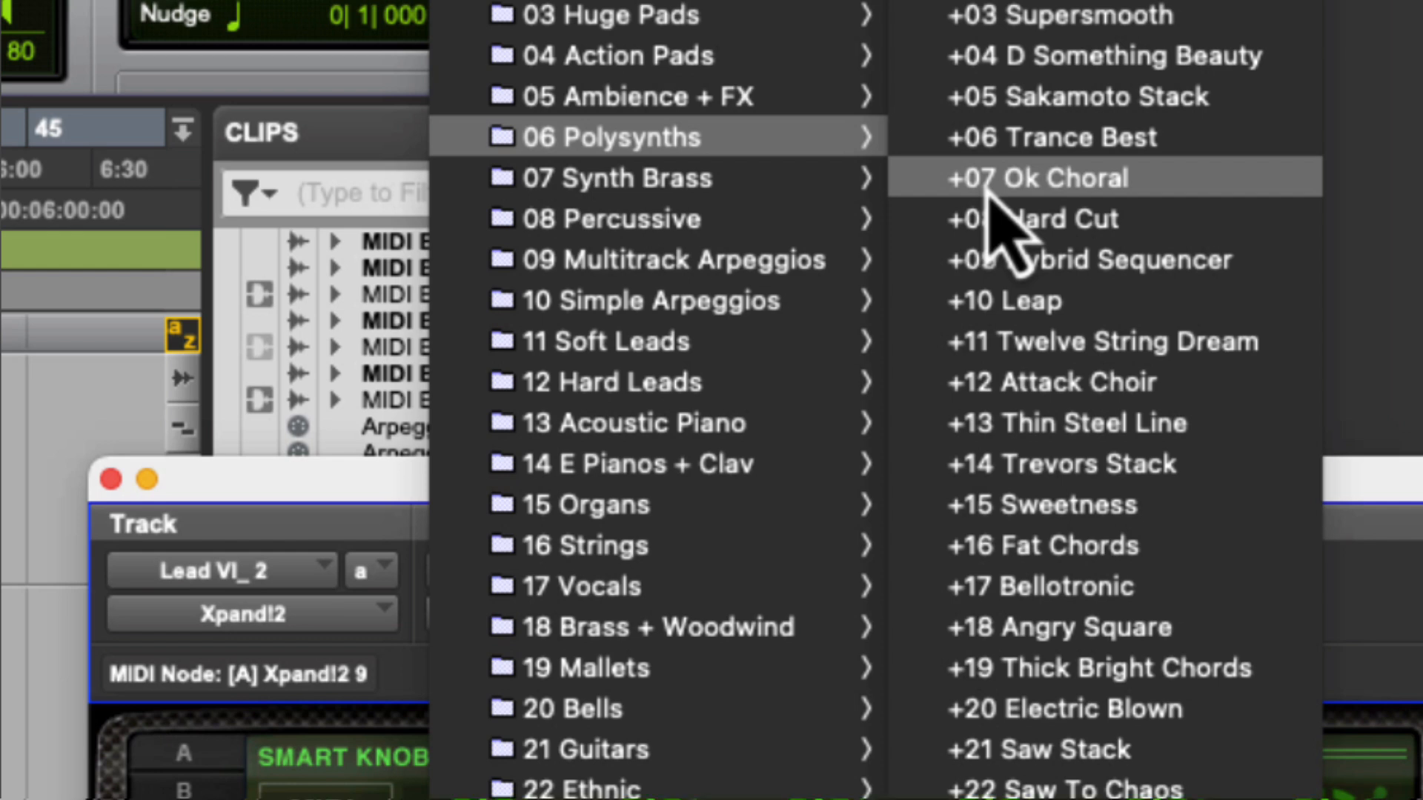
click(988, 185)
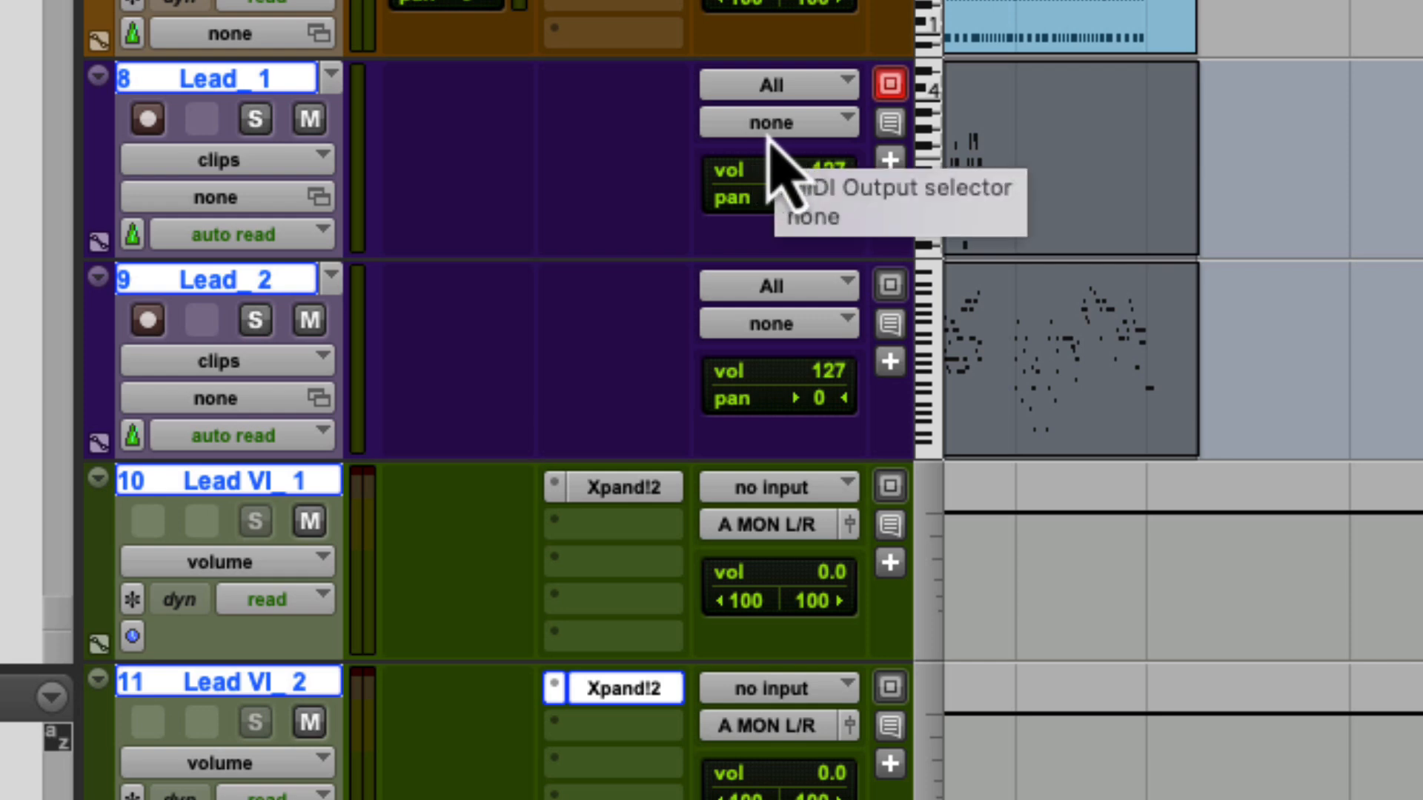
- Route the Lead_1 MIDI output to Lead VI_1's Xpand!2 8 individual target, channel-1
click(782, 132)
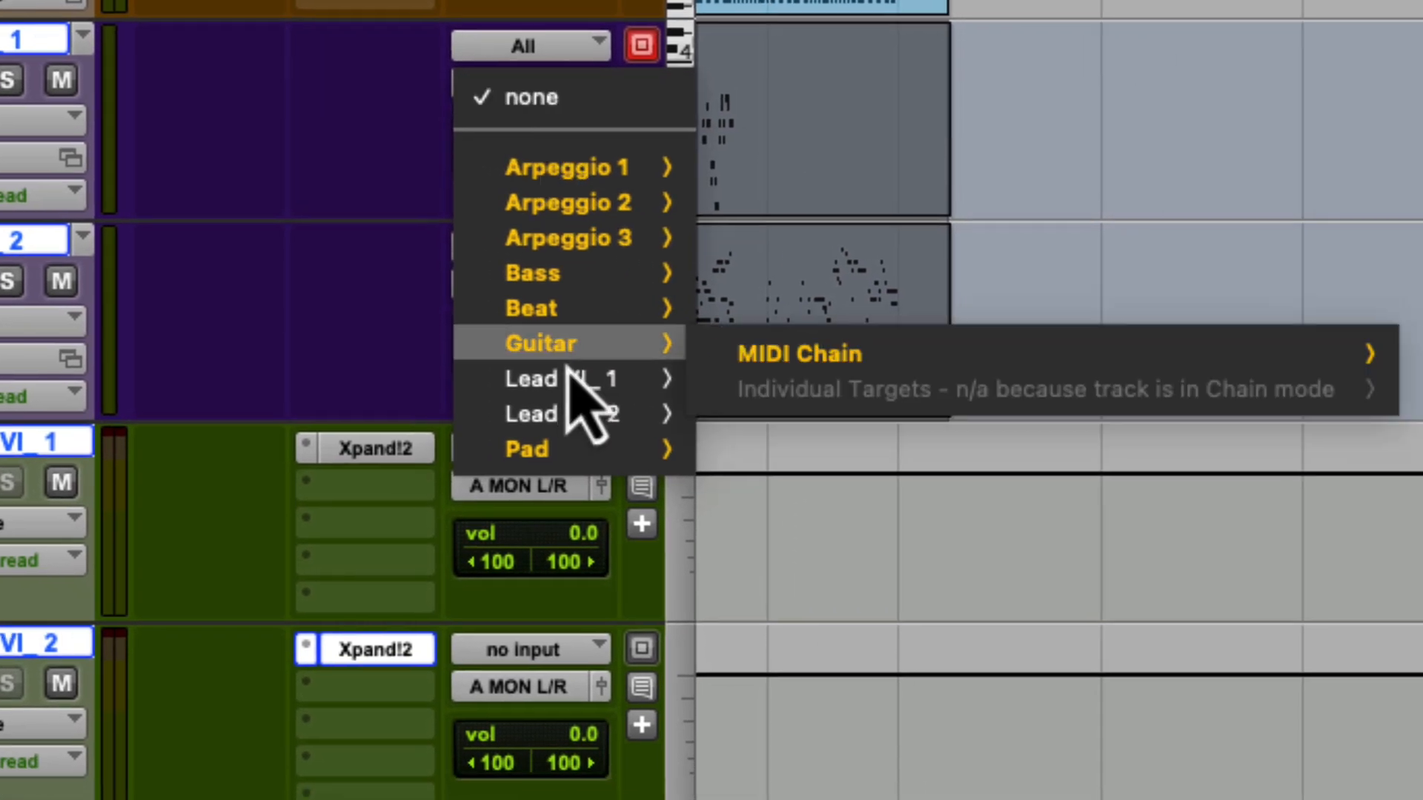
mouse_move(818, 414)
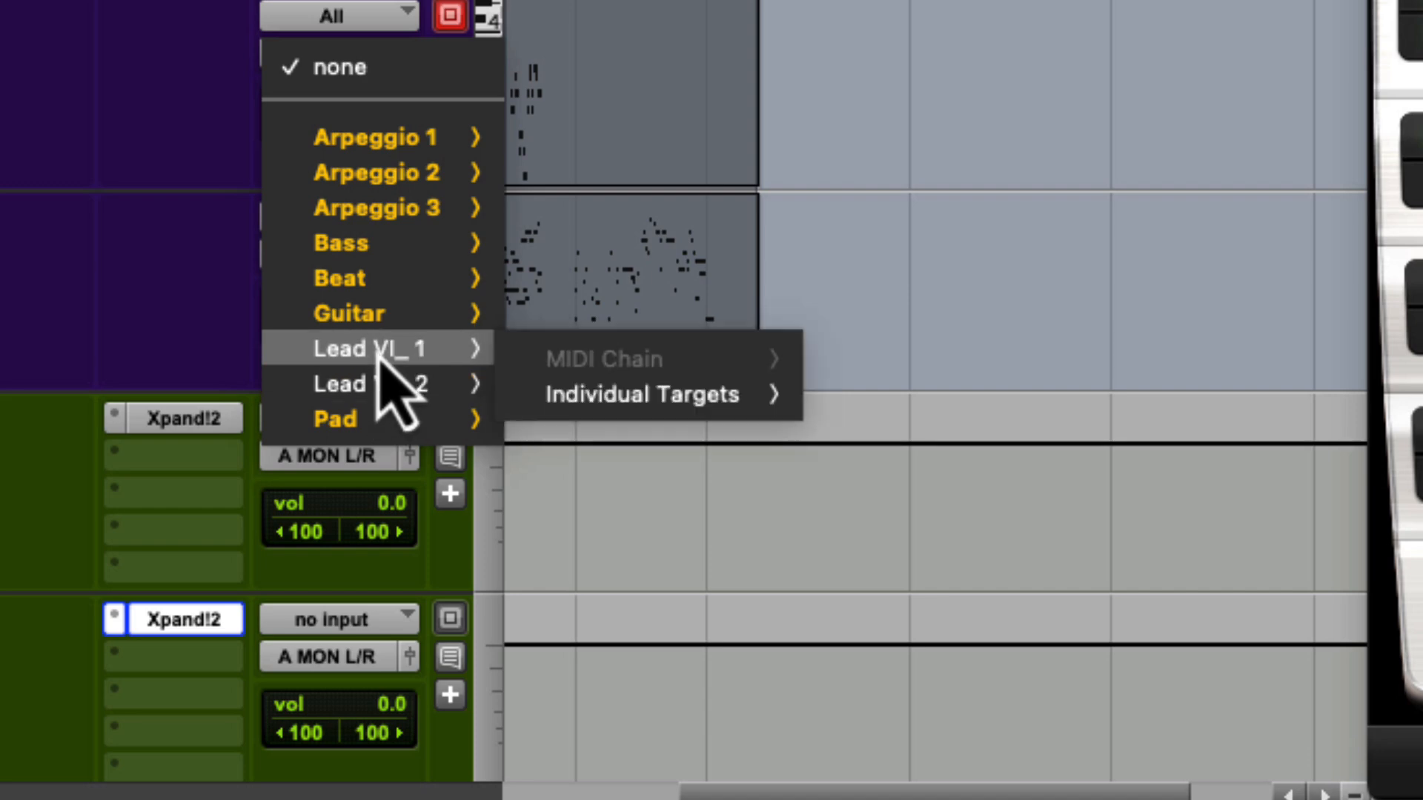
mouse_move(643, 395)
mouse_move(921, 405)
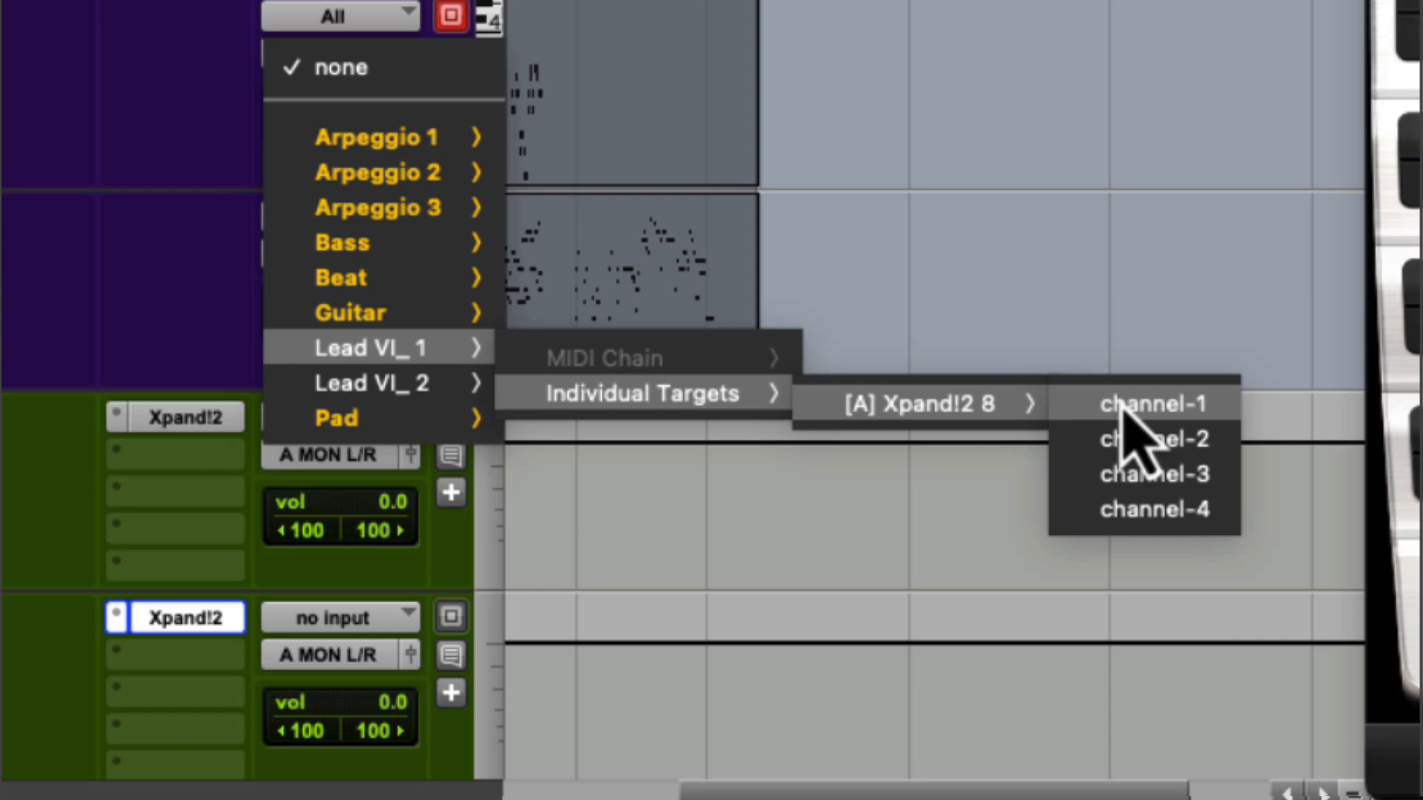
click(1122, 407)
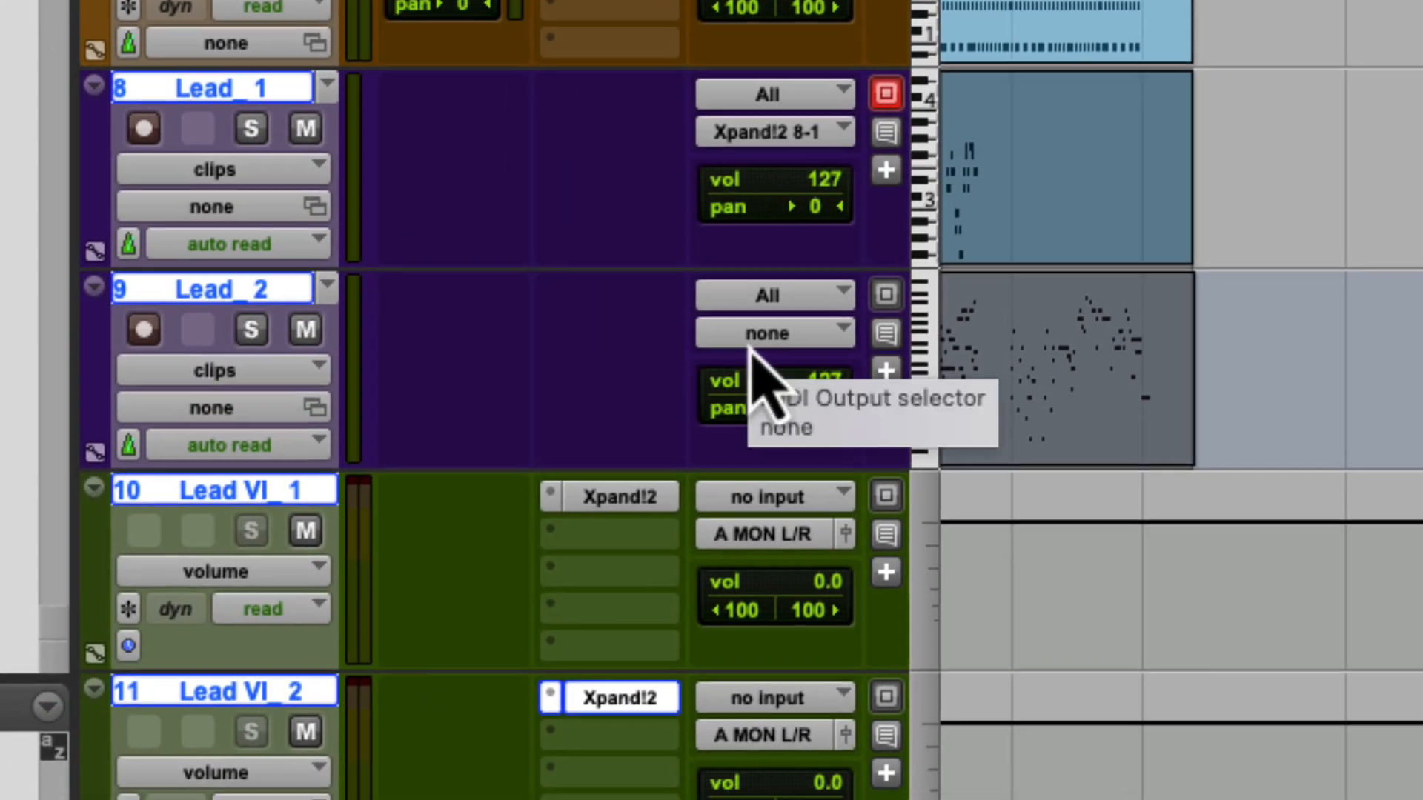
- Route the Lead_2 MIDI output to Lead VI_2's Xpand!2 9 individual target, channel-1
click(750, 342)
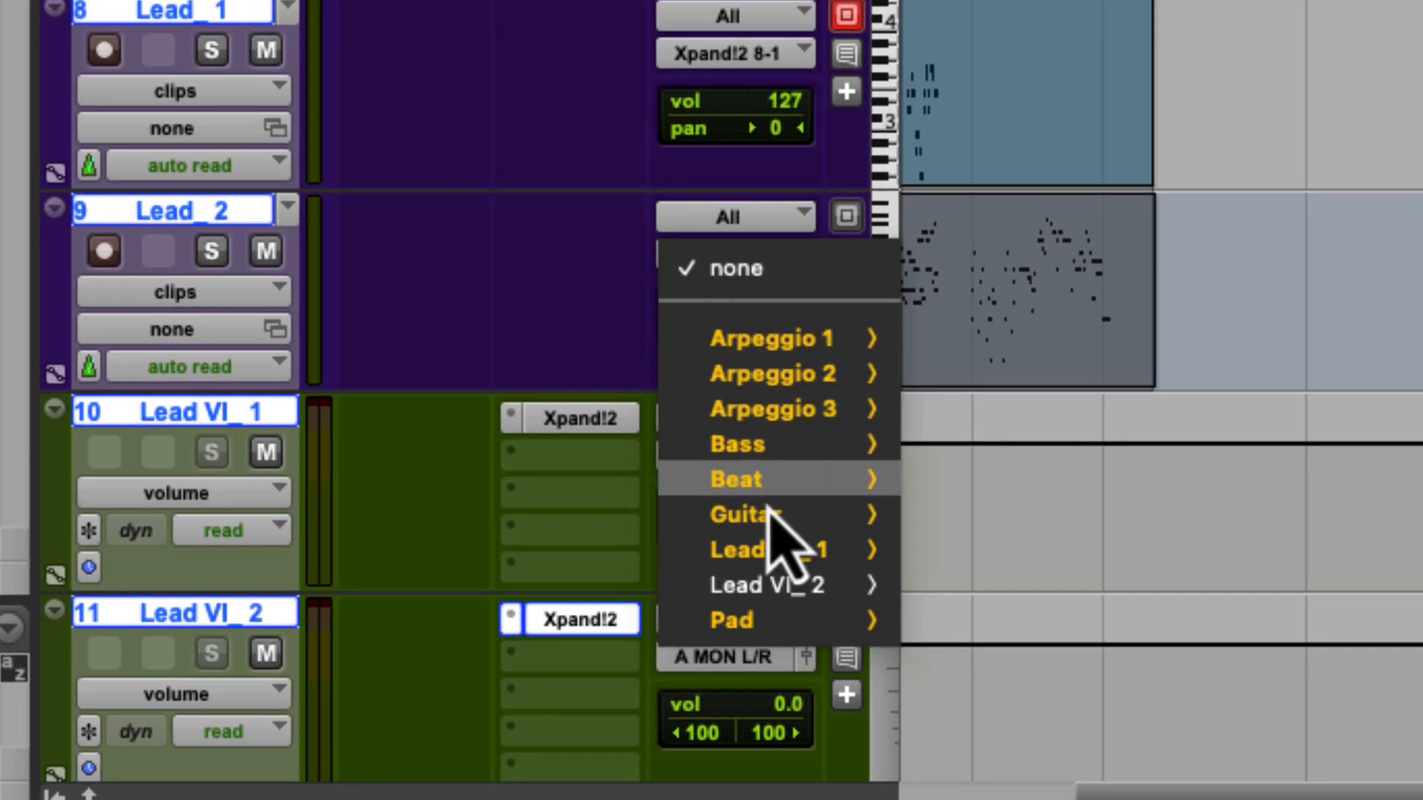
mouse_move(776, 594)
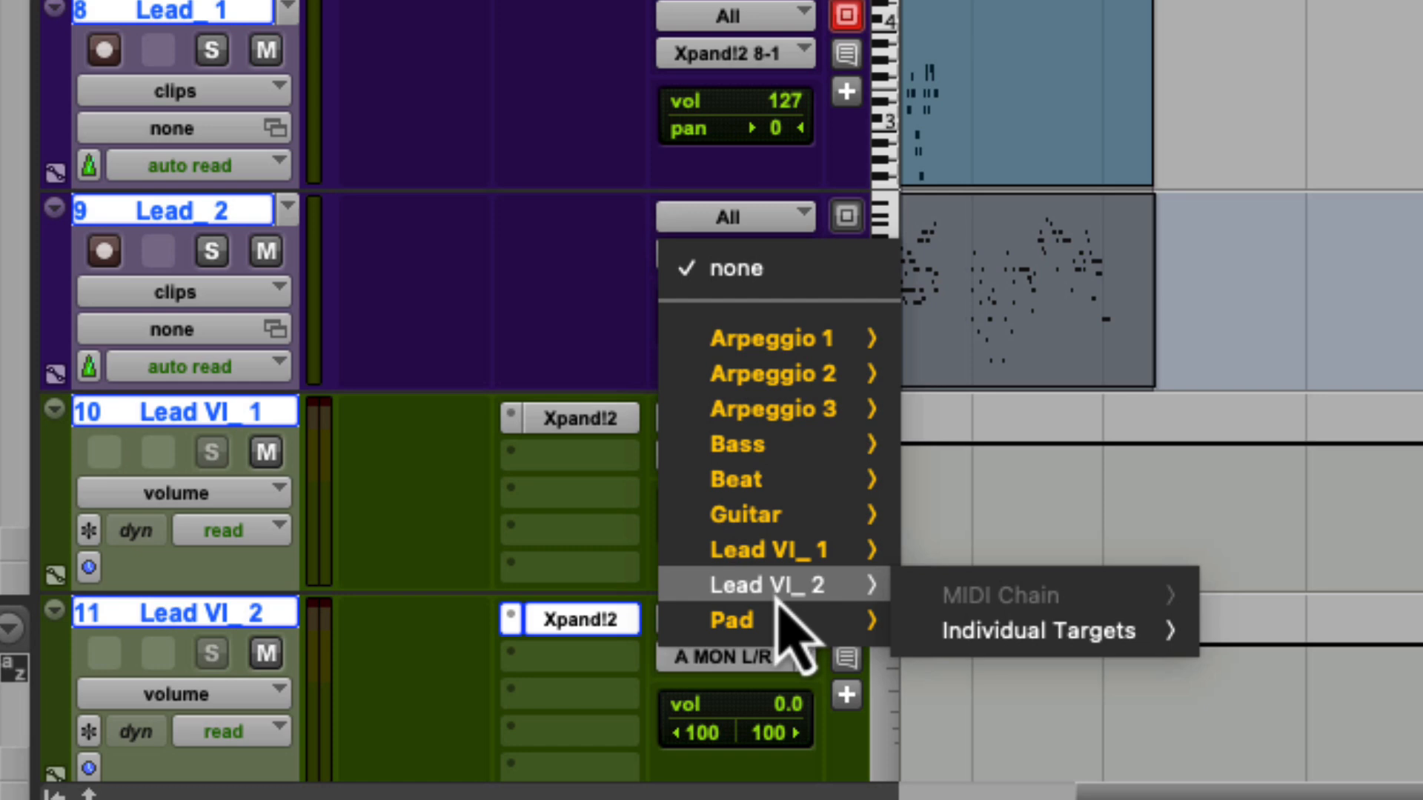
mouse_move(1030, 650)
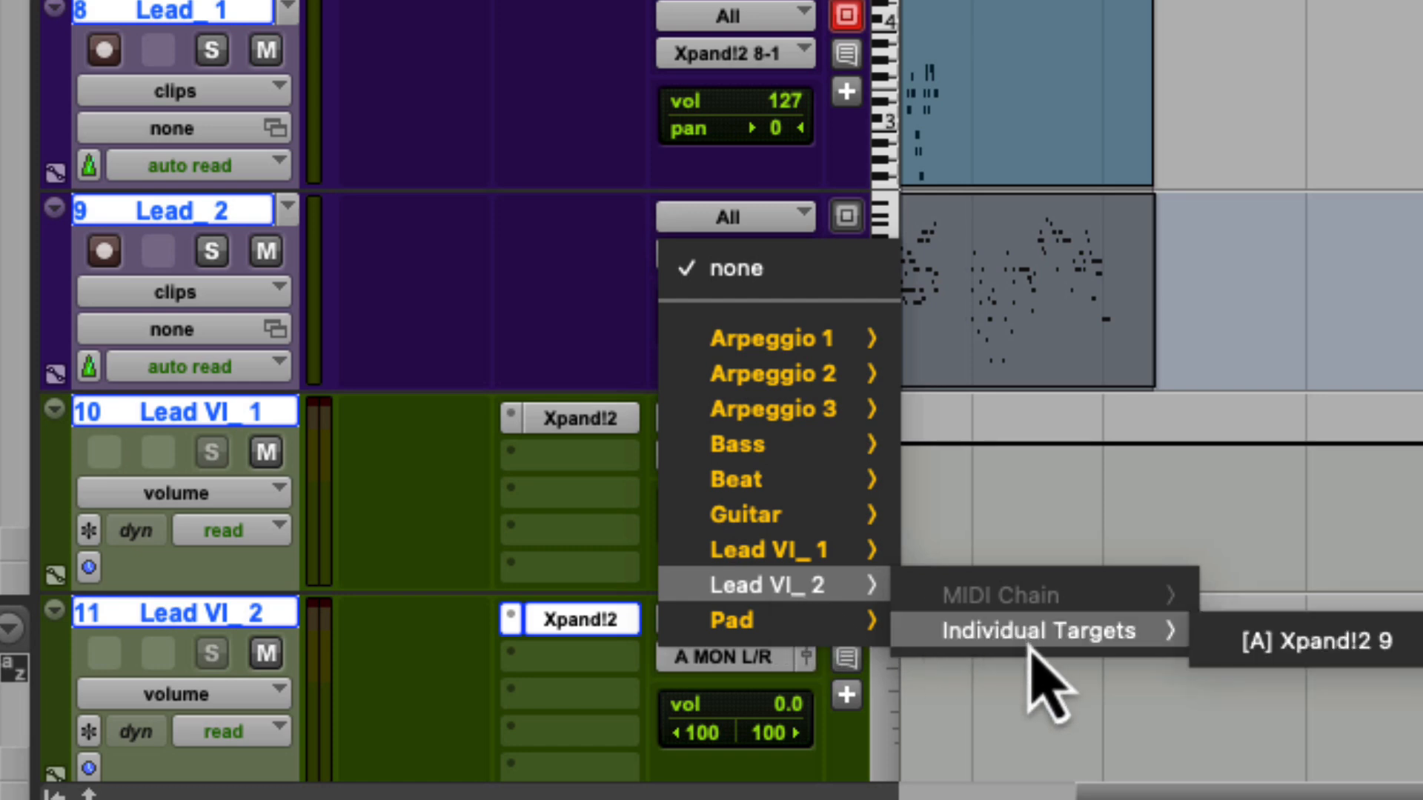
mouse_move(1297, 664)
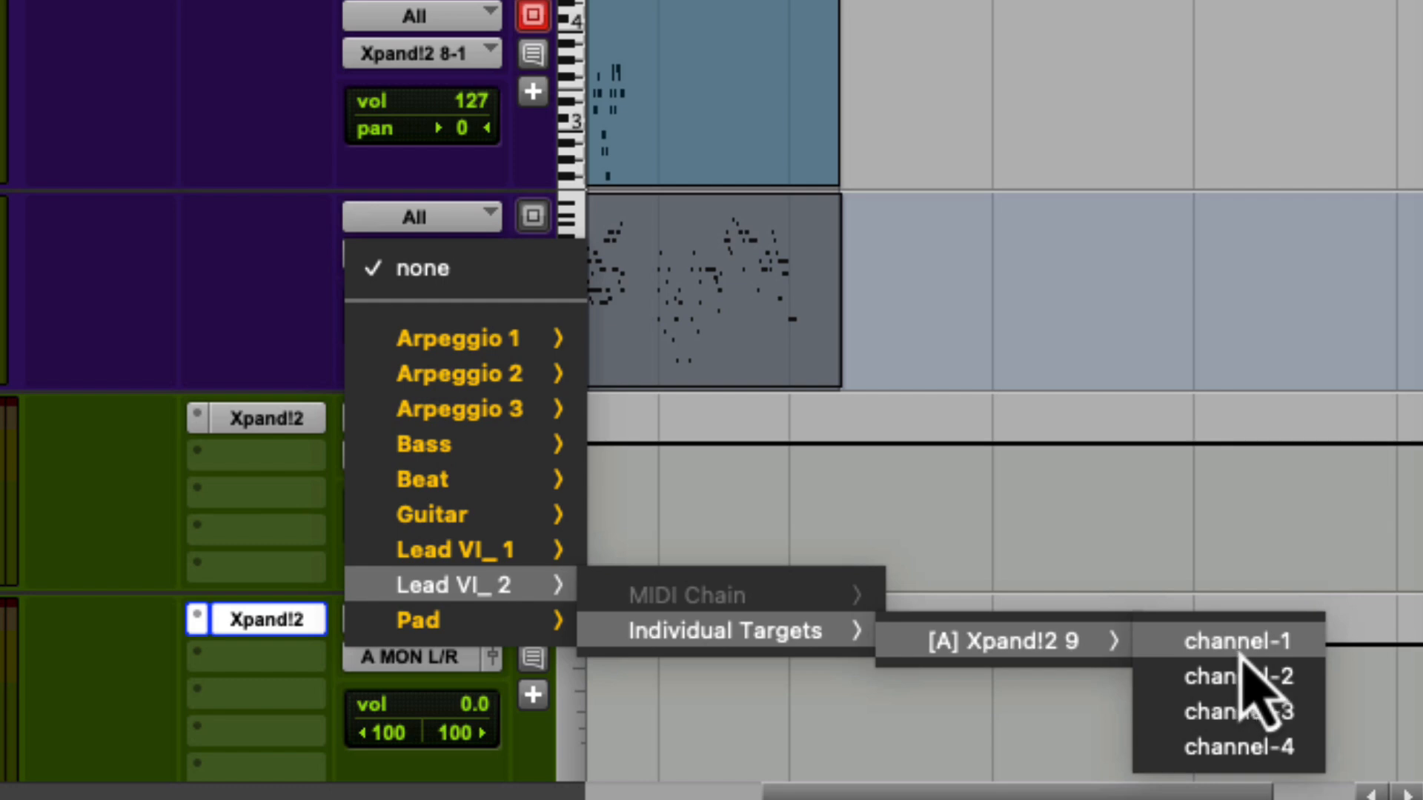
click(1239, 652)
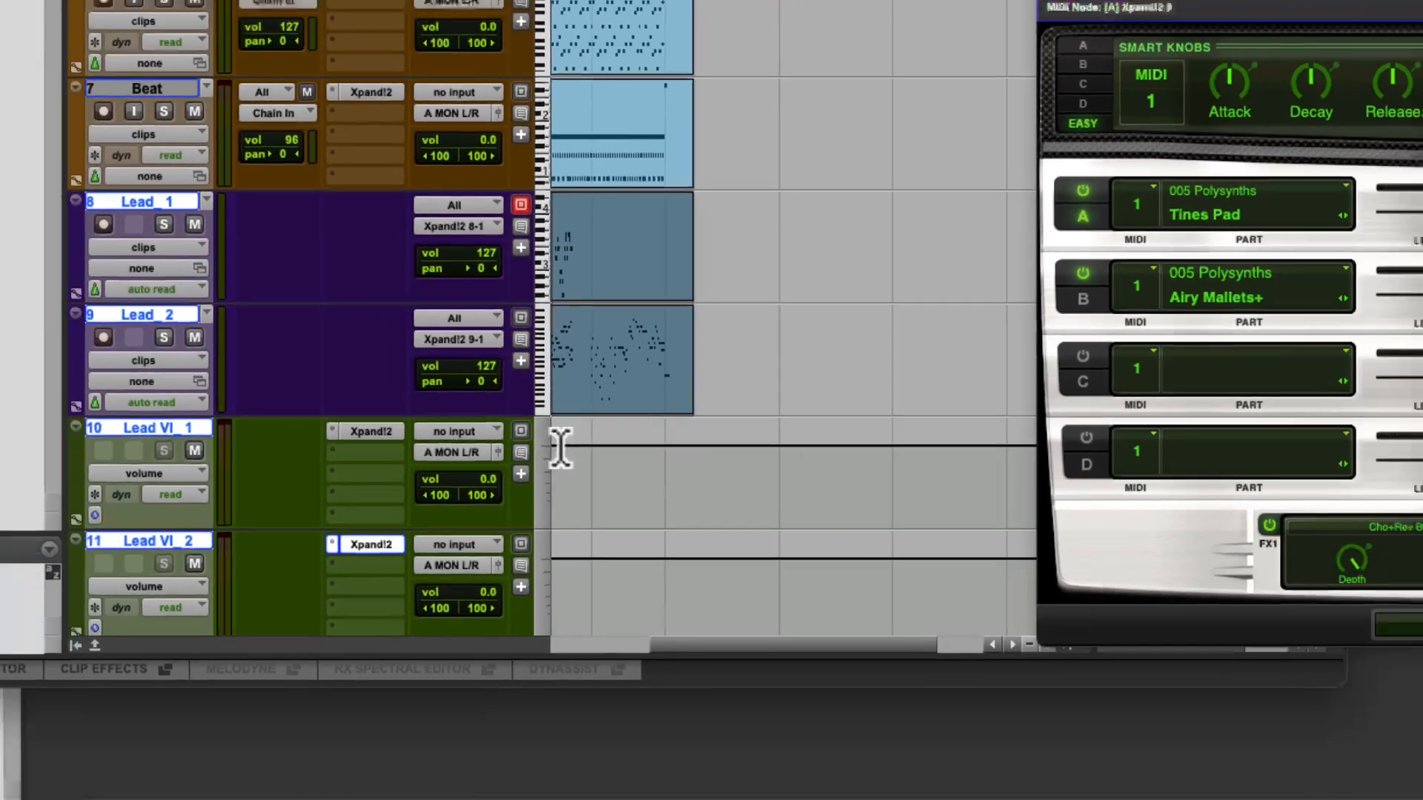
- Play the session and audition Lead_1 and Lead_2 by soloing and unsoloing both tracks
key(space)
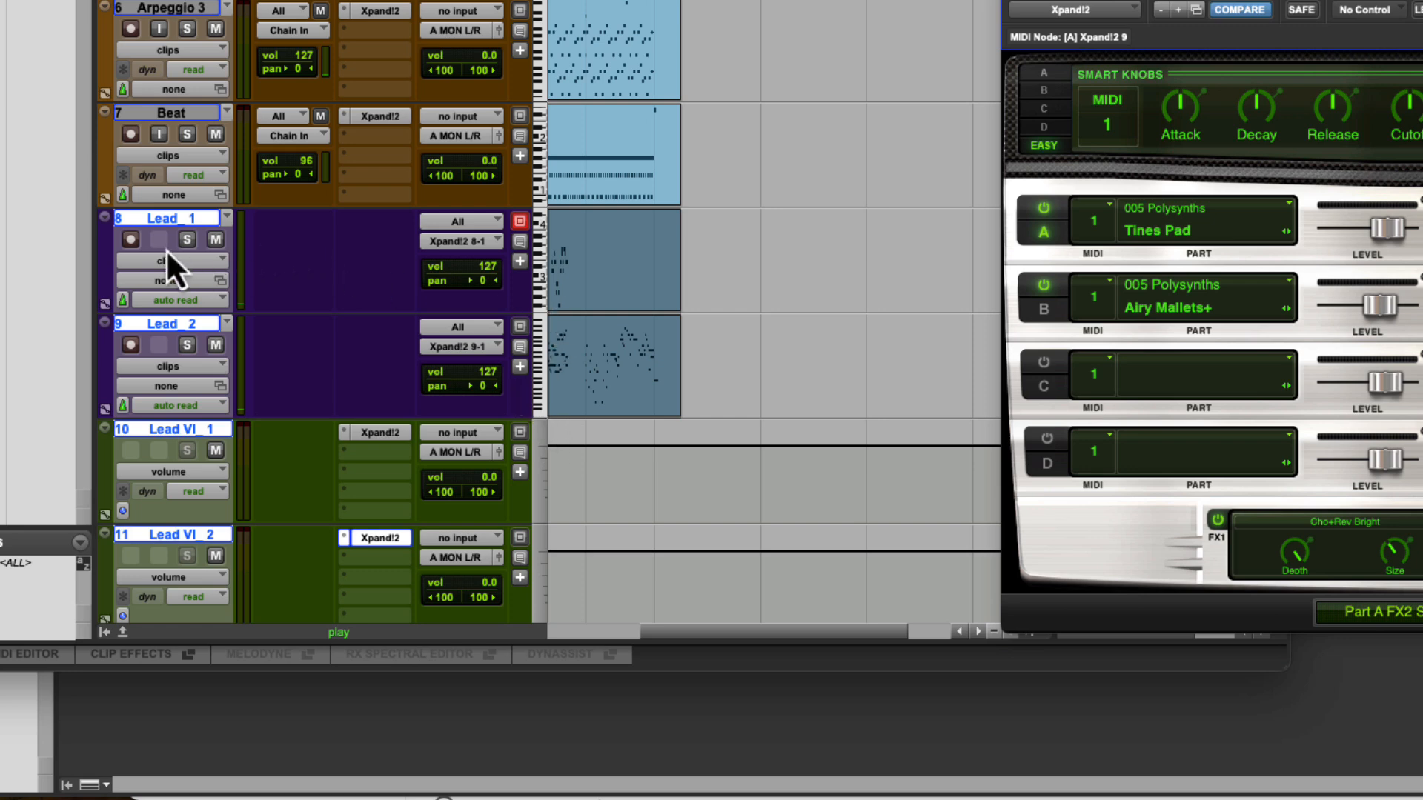
click(186, 239)
click(187, 345)
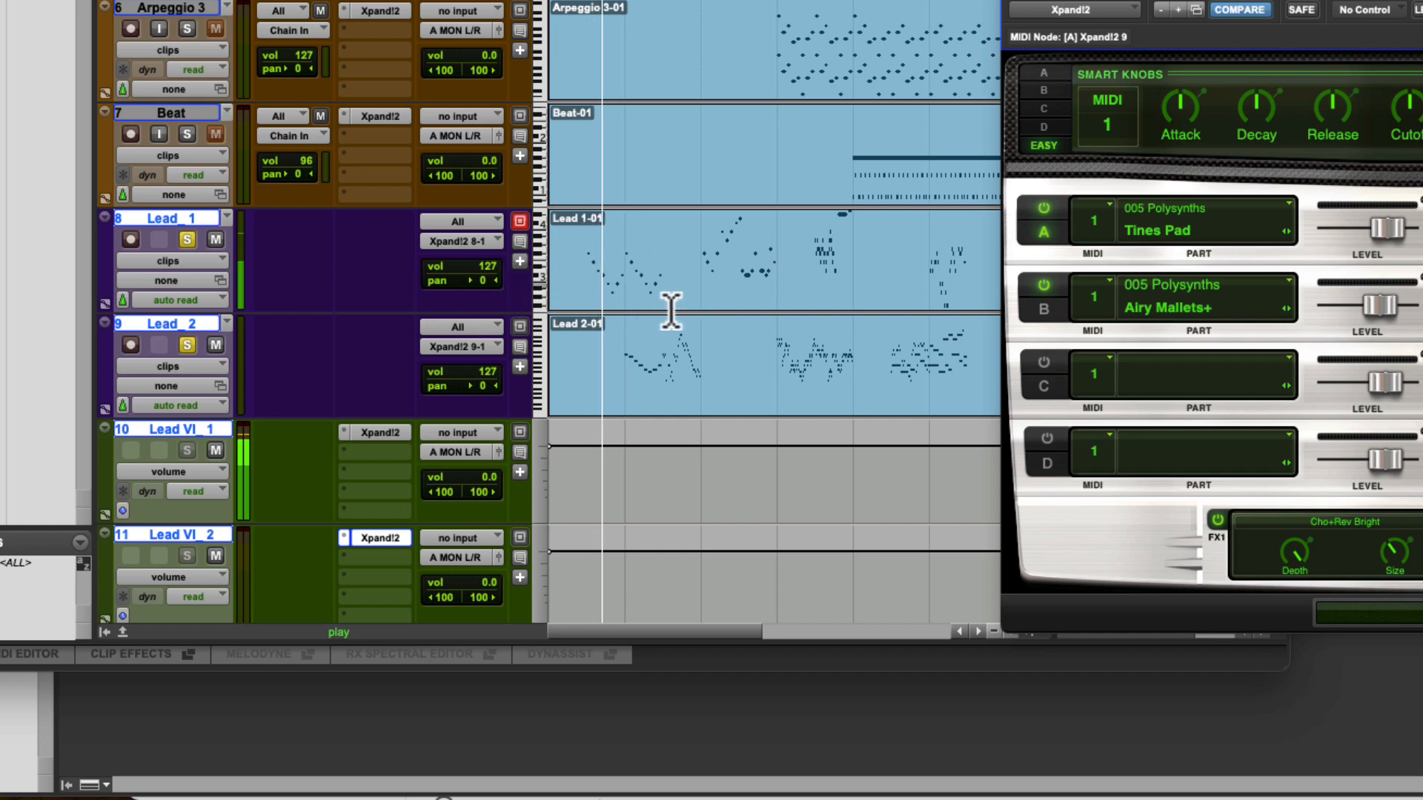
click(187, 239)
click(190, 345)
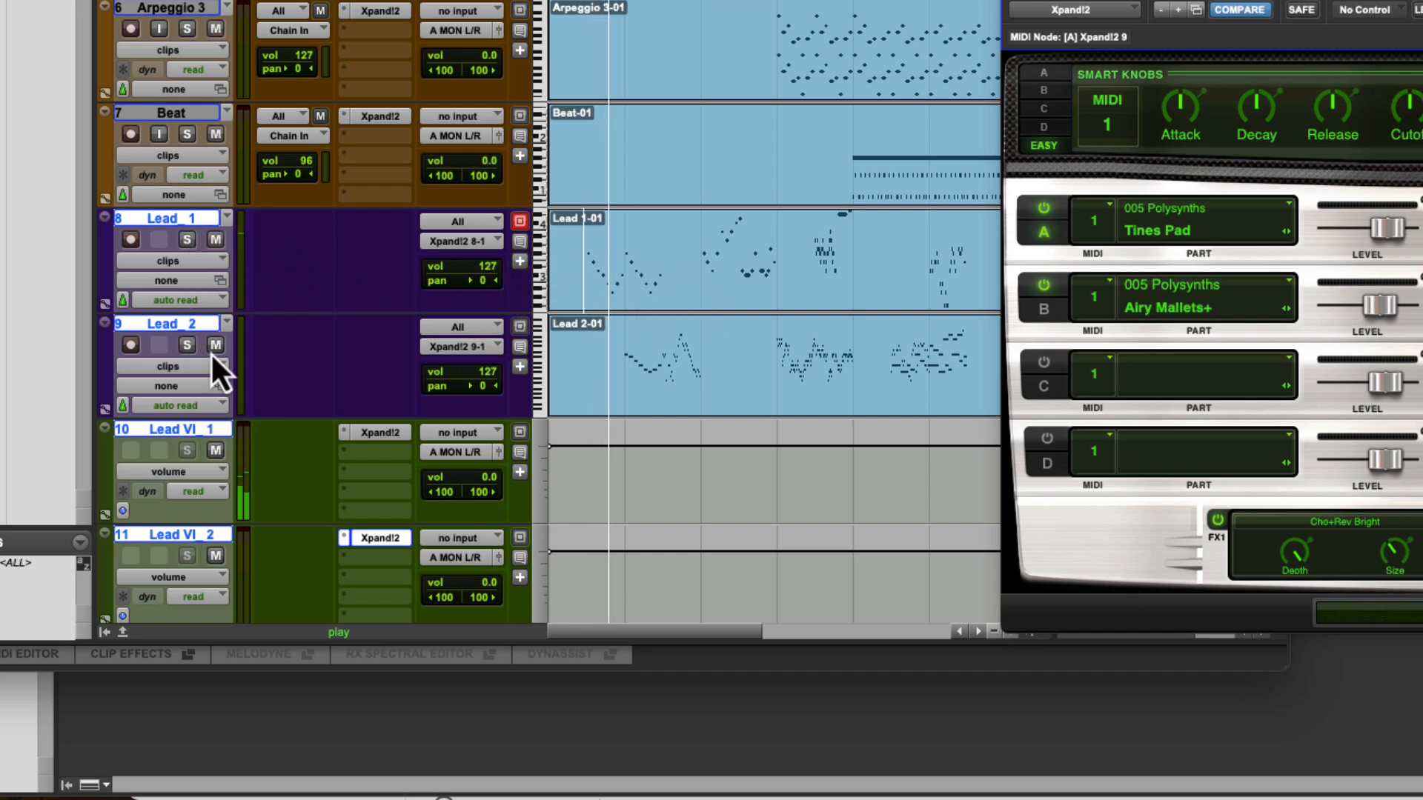